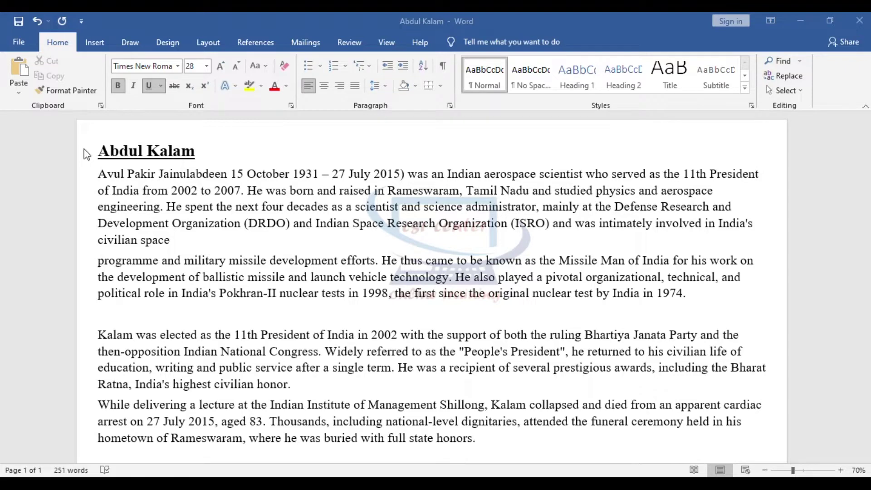
- Apply the Intense Reference style to the "Abdul Kalam" title and center it
left_click(97, 157)
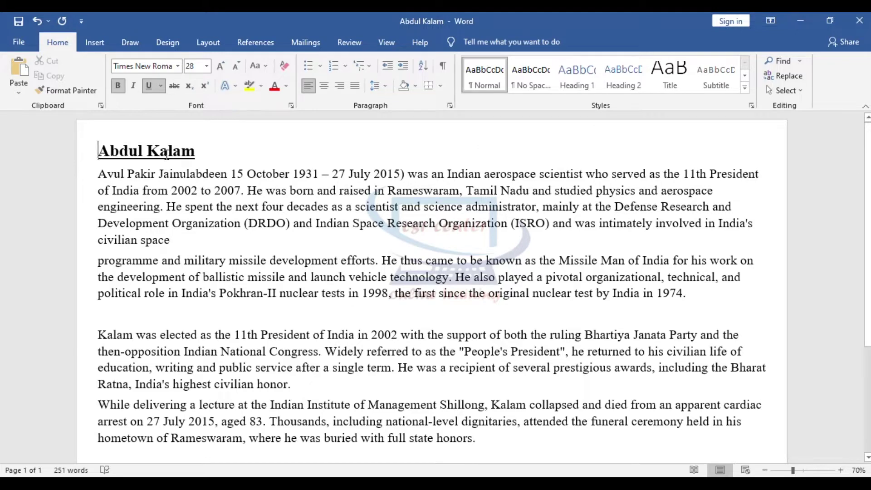
left_click(85, 151)
left_click(745, 87)
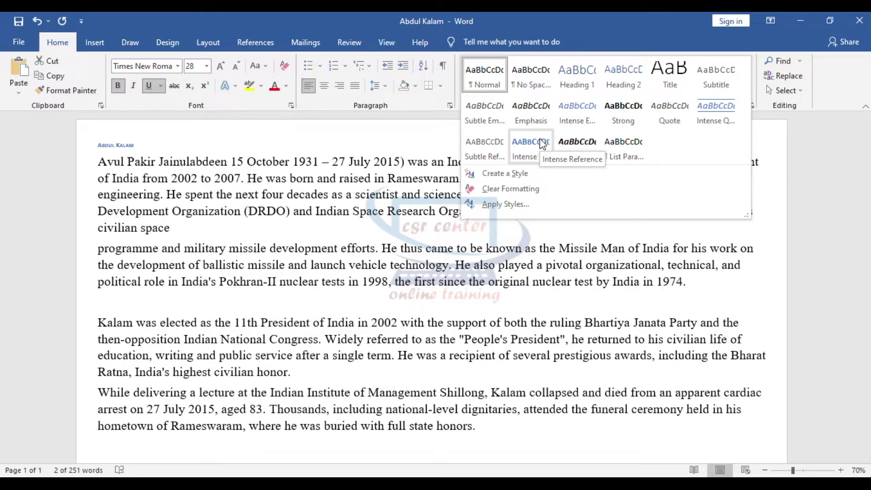
left_click(541, 144)
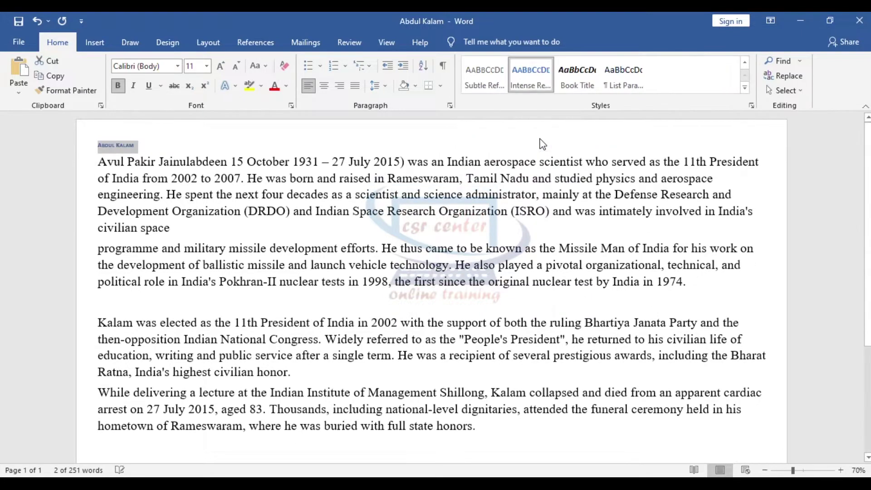
left_click(136, 146)
left_click_drag(105, 150, 149, 146)
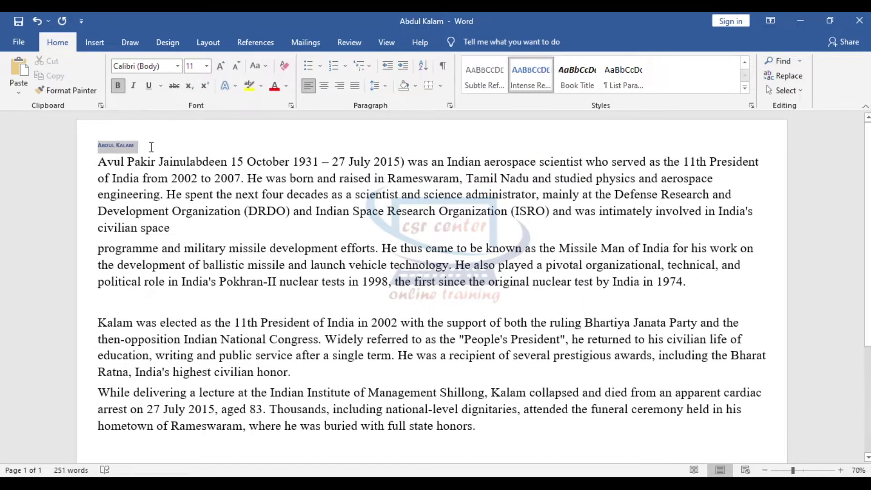
left_click(323, 86)
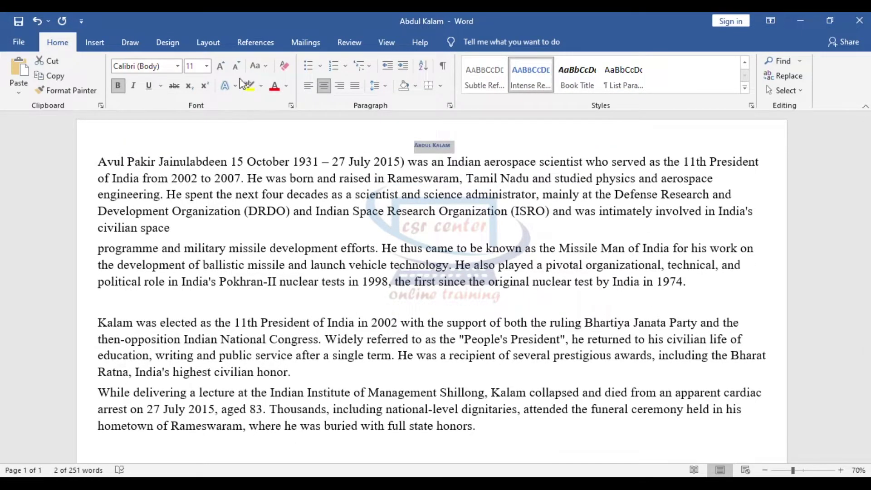
- Enlarge the title's font size to 80 and apply the Intense Quote style to it
left_click(221, 67)
left_click(221, 67)
left_click(221, 67)
left_click(220, 67)
left_click(221, 67)
left_click(221, 67)
left_click(221, 67)
left_click(221, 67)
left_click(221, 67)
left_click(221, 67)
left_click(221, 66)
left_click(221, 66)
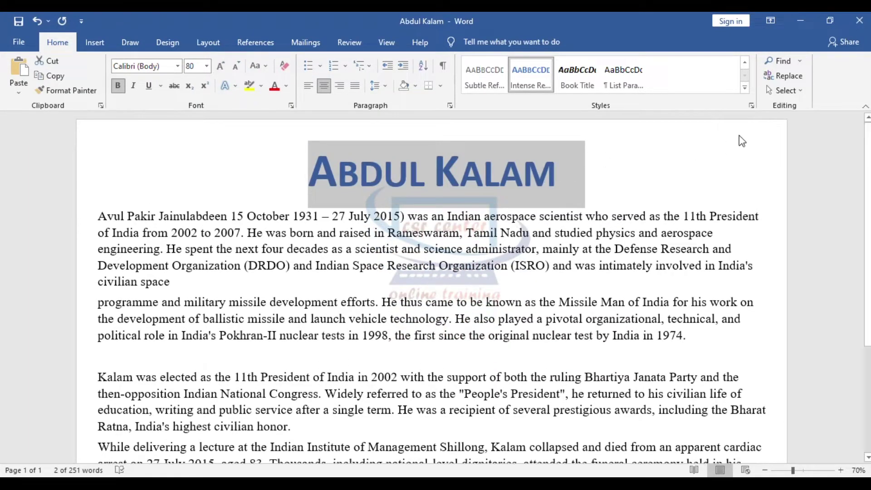
left_click(744, 87)
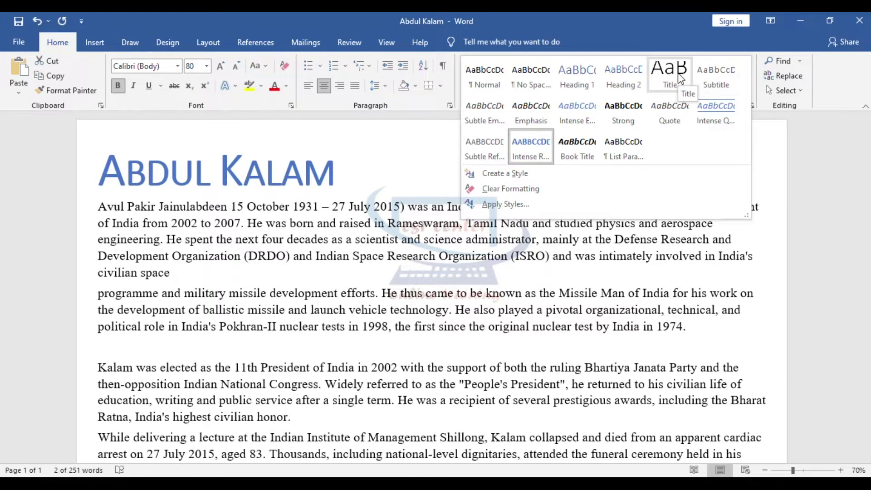
left_click(725, 108)
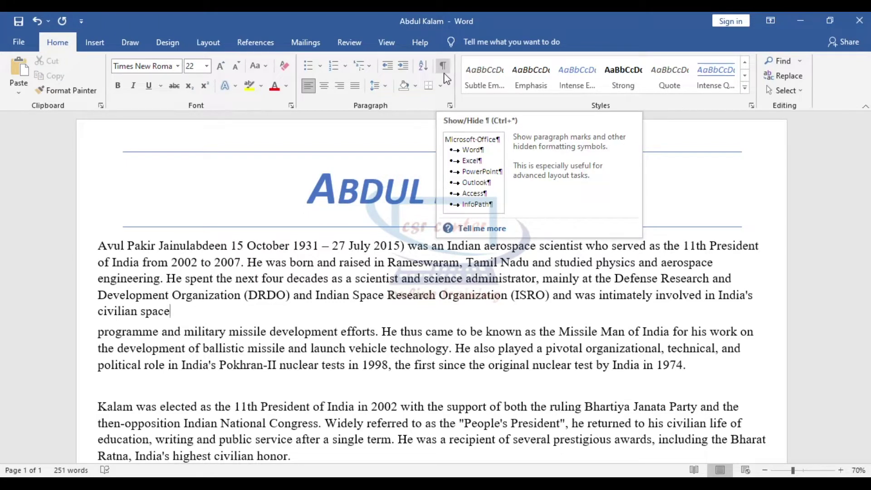
- Show the paragraph marks and add "india" followed by several spaces after "civilian space" at the end of the first paragraph
left_click(444, 71)
scroll(272, 233, "down", 3)
scroll(273, 234, "up", 1)
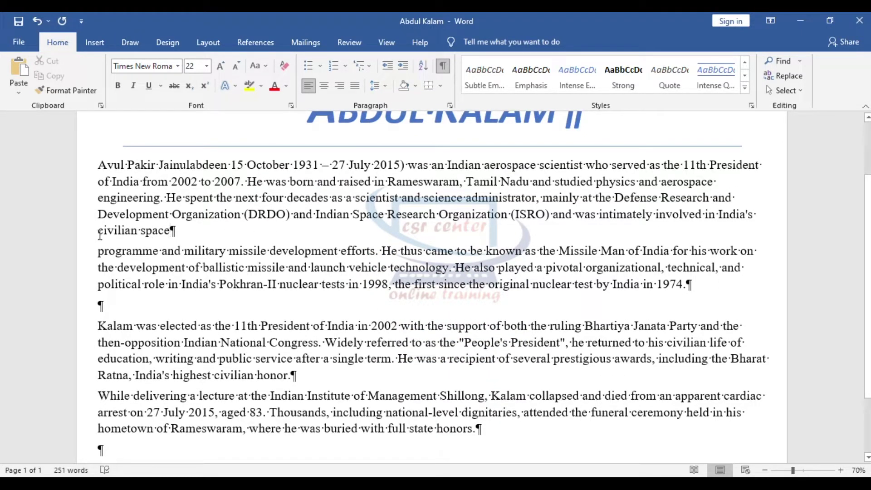
left_click(170, 231)
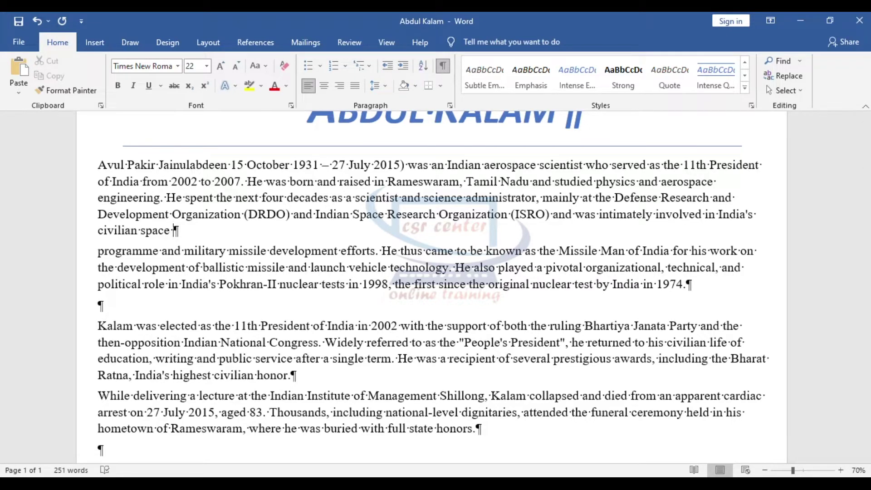
type("india")
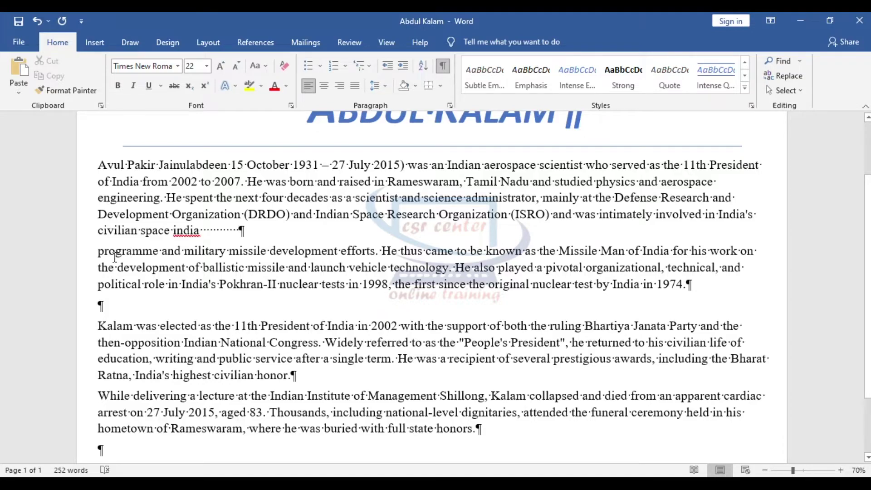
- Examine the space dots and paragraph marks in the first paragraph at 200% zoom
scroll(117, 256, "up", 13, "ctrl")
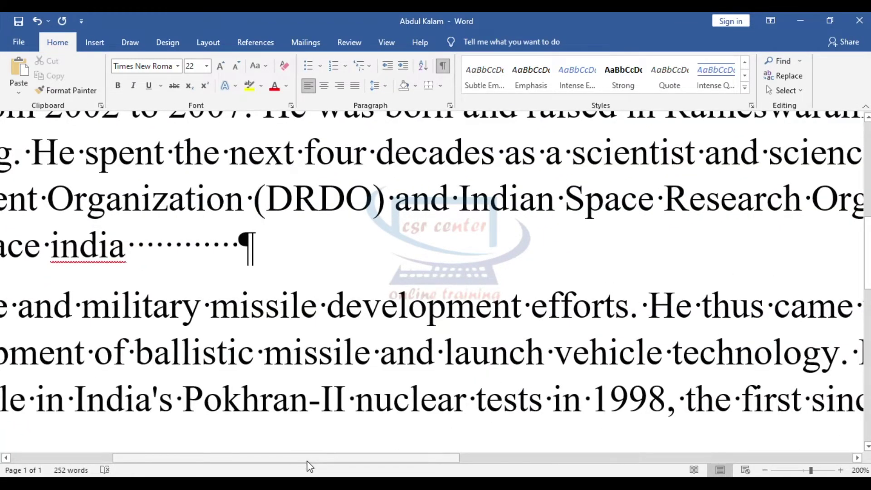
left_click_drag(307, 457, 221, 454)
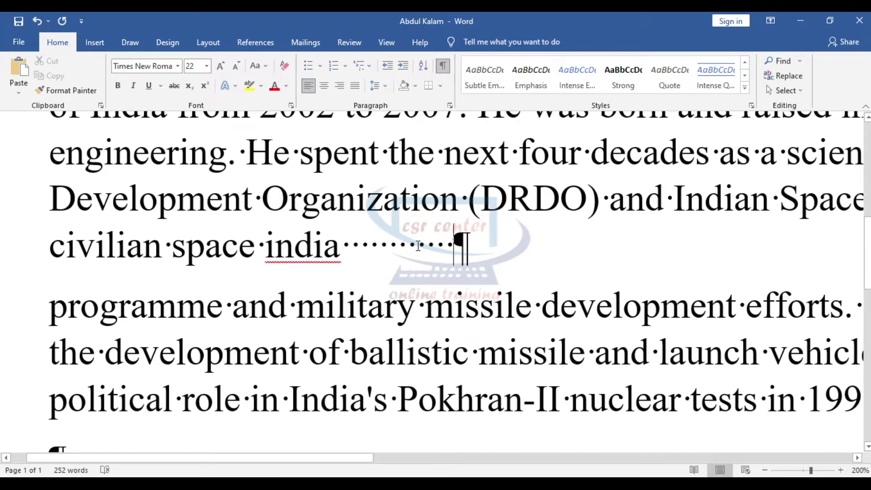
scroll(417, 245, "up", 5)
scroll(339, 274, "down", 1)
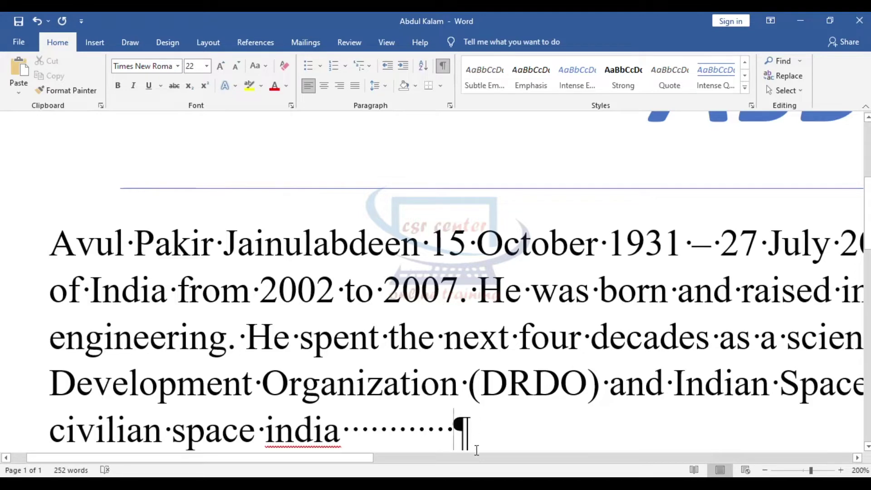
left_click_drag(353, 458, 435, 457)
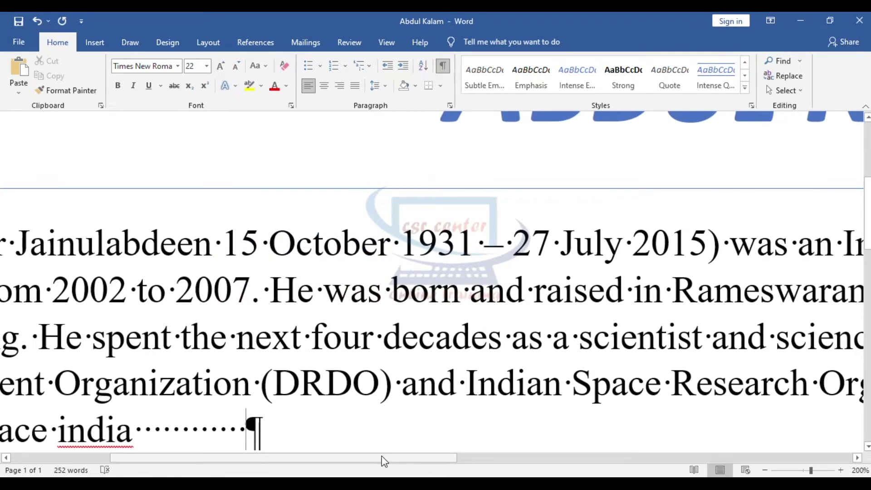
left_click_drag(382, 457, 459, 457)
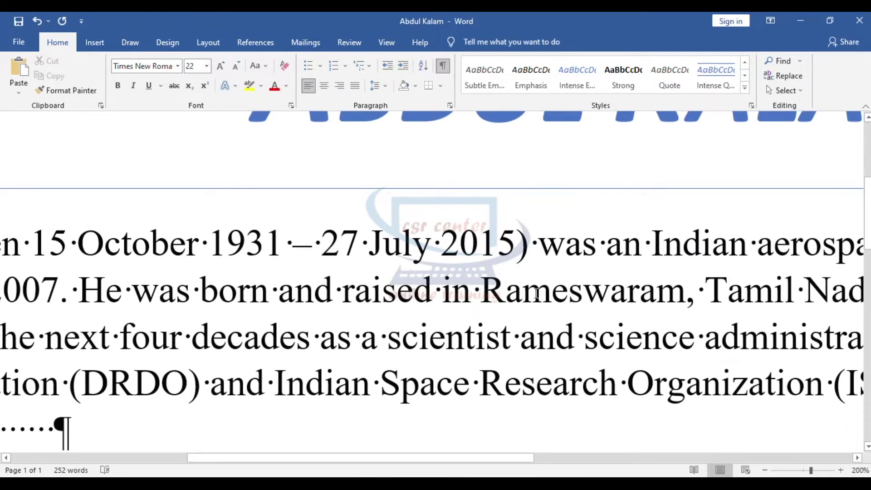
scroll(436, 231, "down", 12)
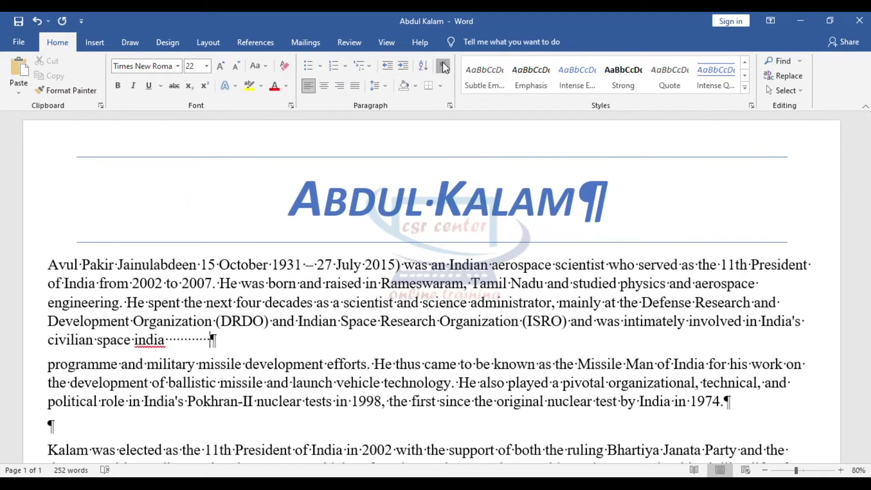
- Toggle the formatting marks off and on again, then leave them hidden
left_click(444, 67)
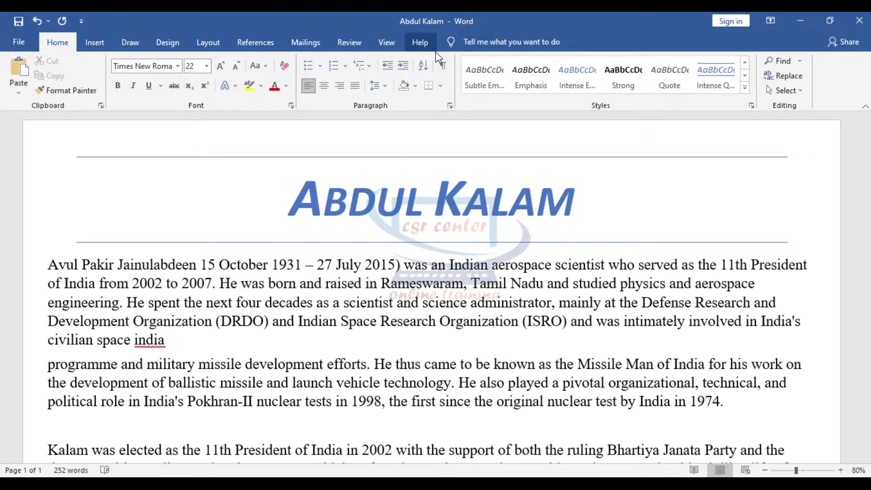
left_click(446, 65)
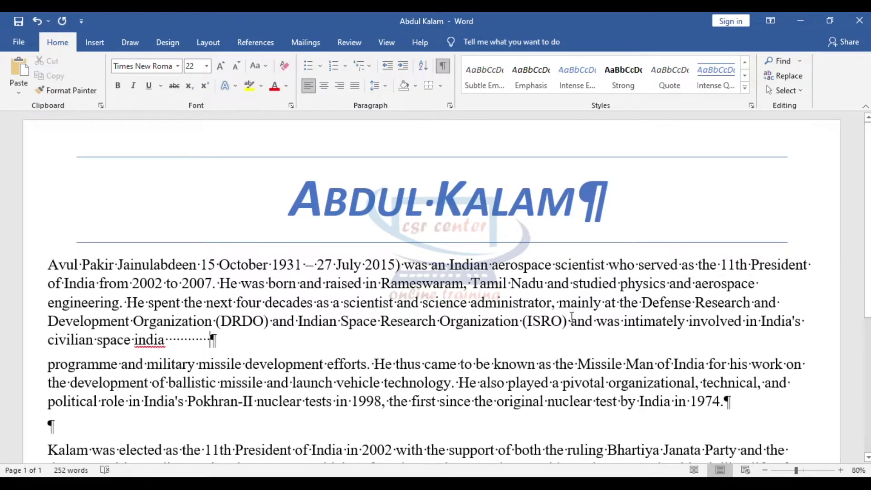
scroll(572, 316, "down", 1)
scroll(437, 295, "down", 1)
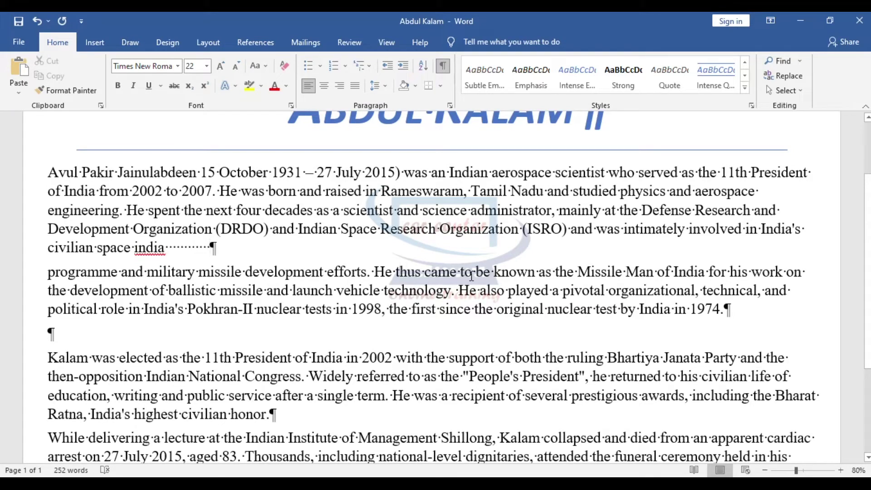
key("ctrl+shift+8")
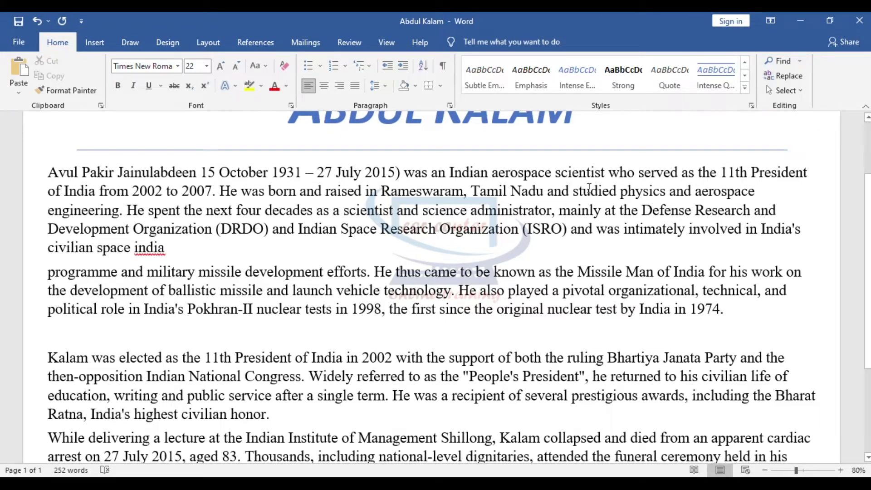
- Search the document for "the" and look over the highlighted matches across the whole page
double_click(707, 173)
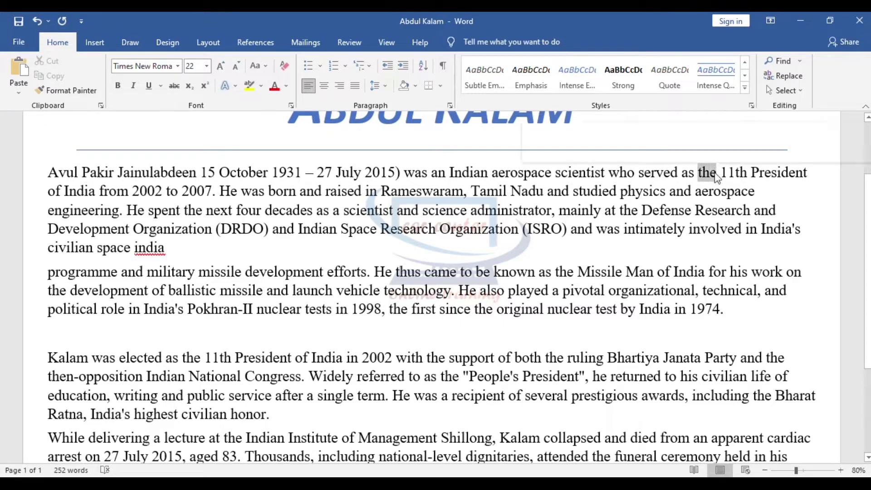
left_click(788, 62)
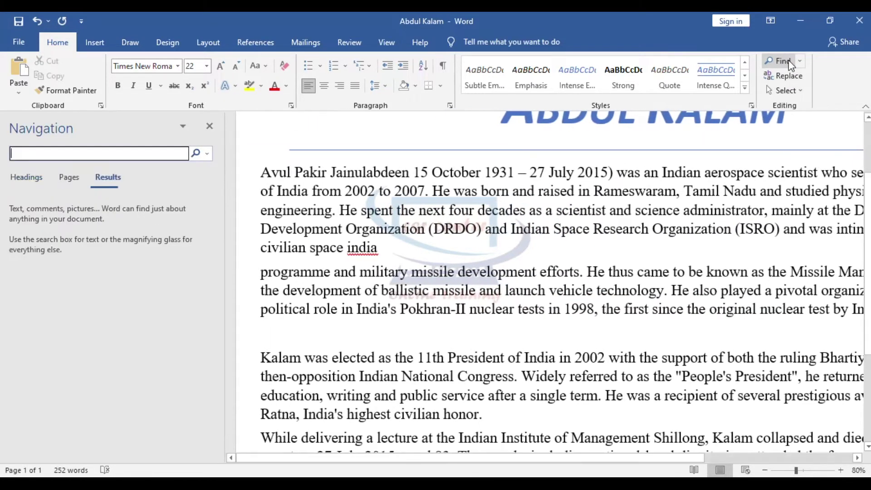
type("the")
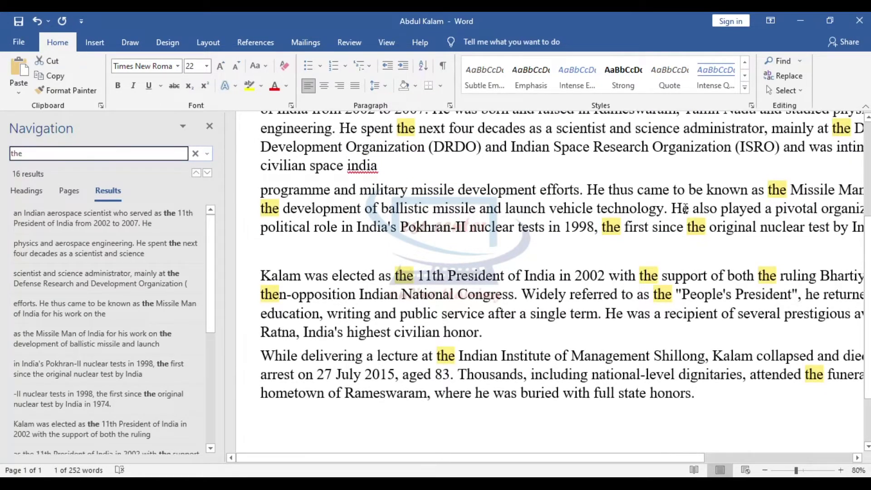
scroll(690, 207, "up", 3)
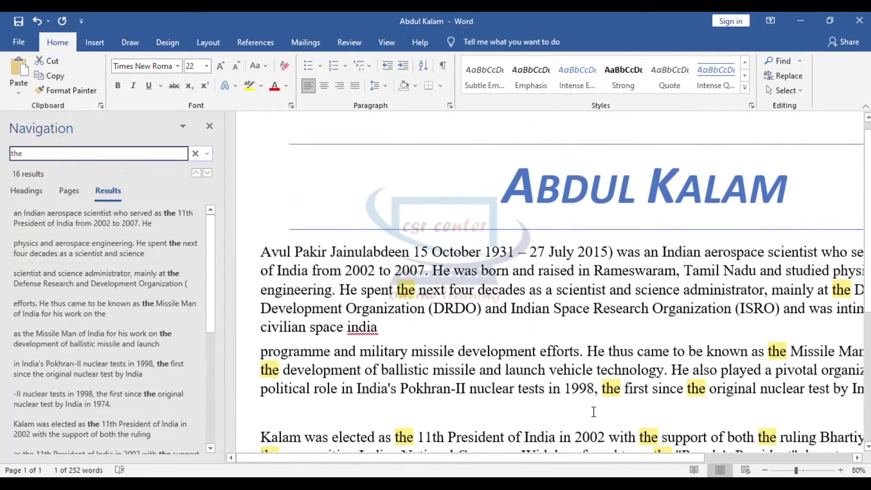
left_click_drag(525, 458, 567, 457)
scroll(513, 354, "down", 1)
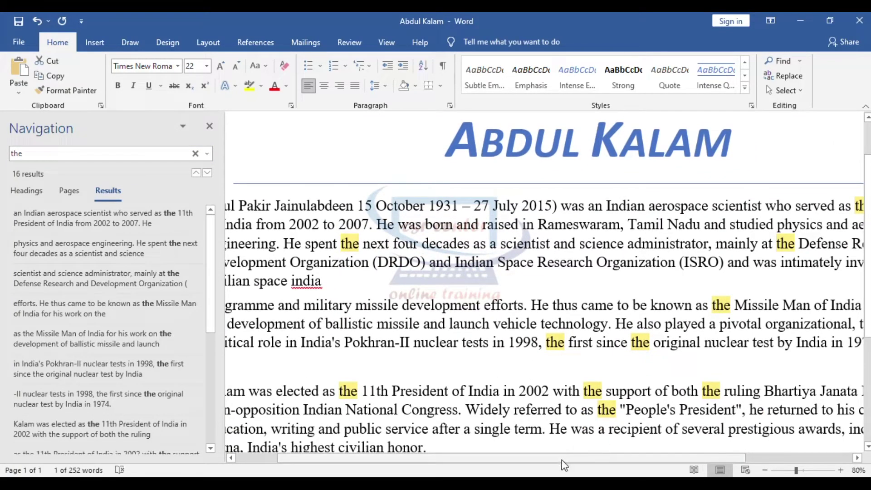
left_click_drag(563, 459, 616, 458)
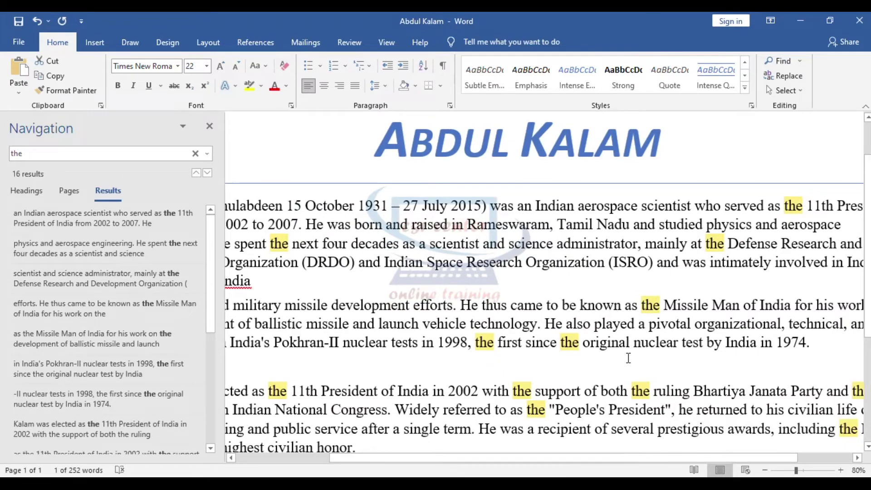
scroll(629, 358, "down", 3, "ctrl")
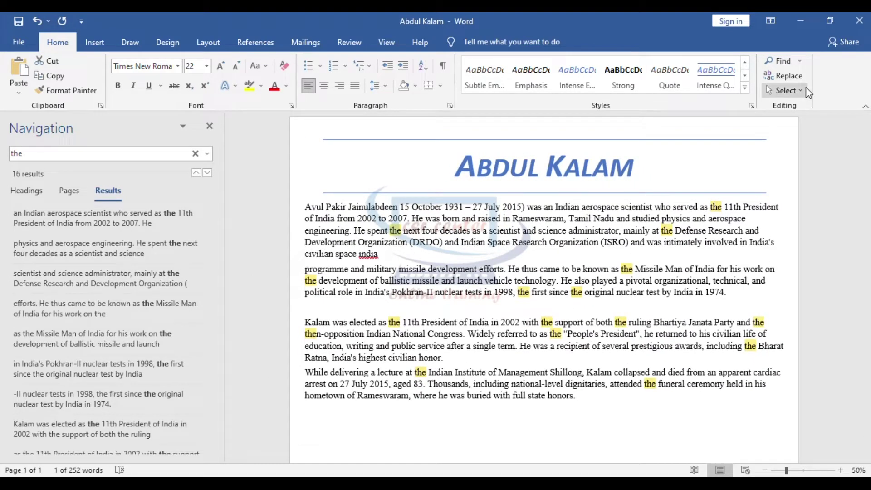
- Replace "the" with "is" one occurrence at a time, for three occurrences in the paragraph starting with "programme and military"
left_click(789, 77)
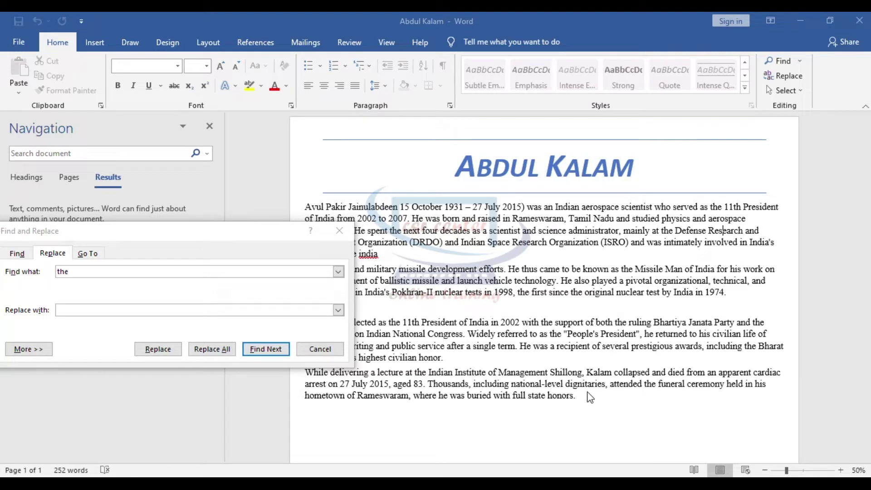
left_click(59, 310)
type("is")
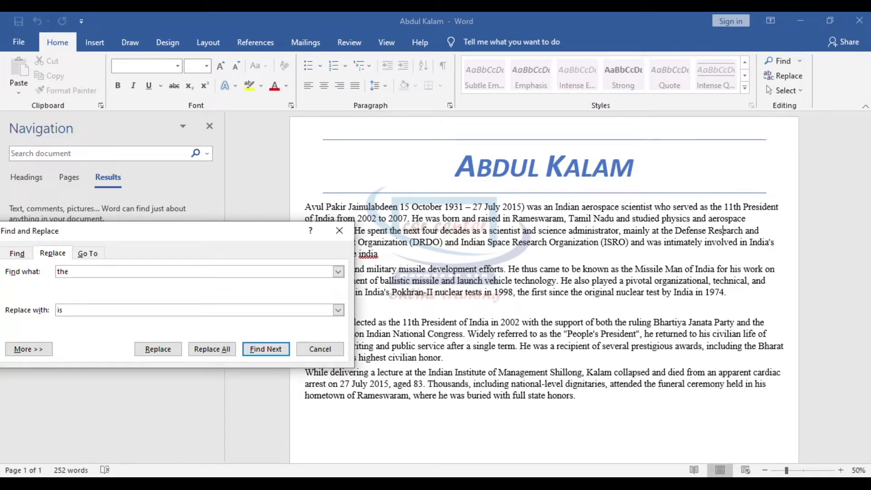
left_click_drag(227, 231, 216, 39)
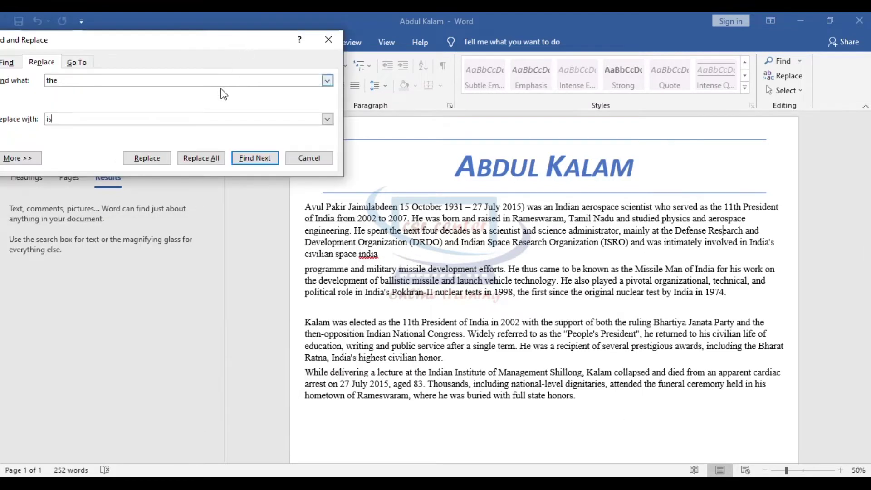
left_click(147, 158)
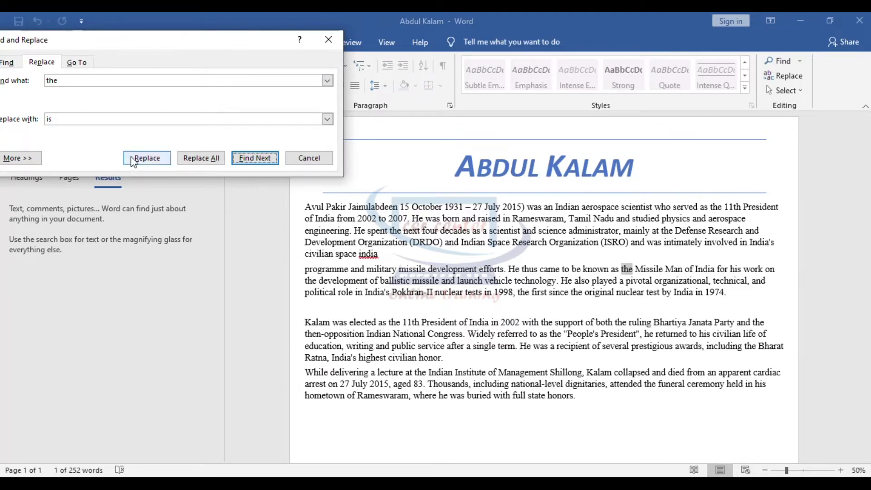
left_click(146, 158)
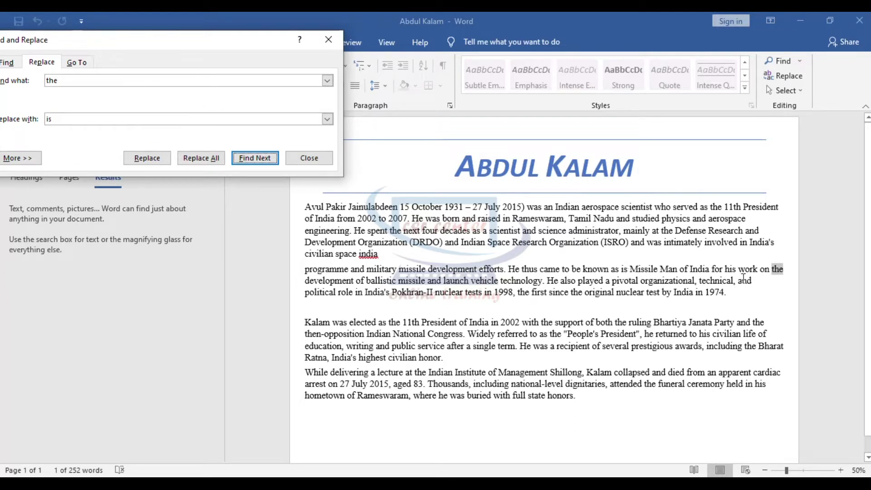
left_click(147, 158)
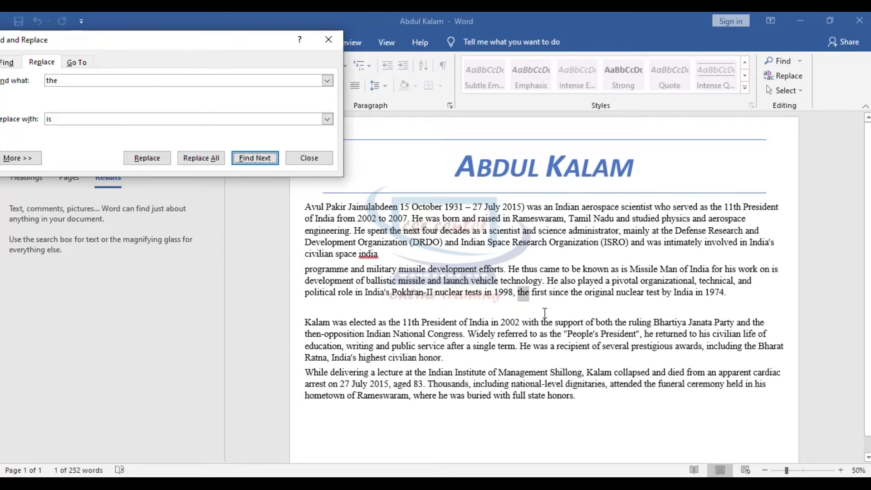
left_click(146, 163)
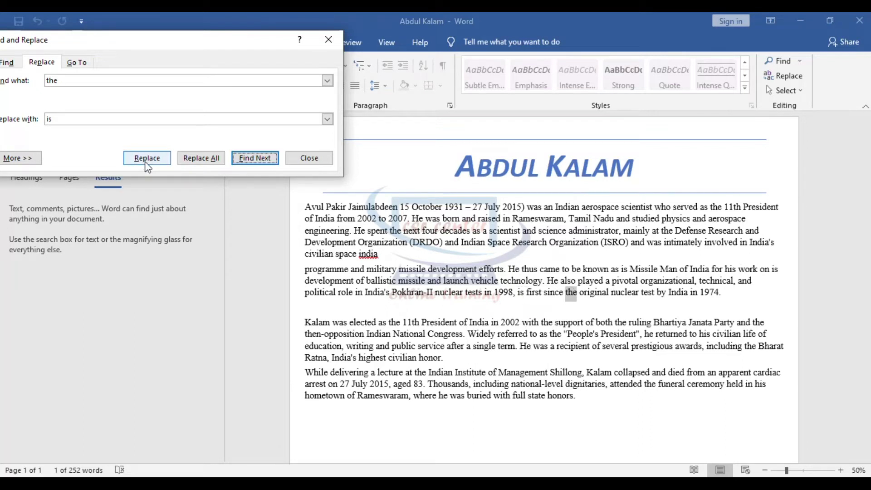
- Replace all remaining occurrences of "the" with "is" in the document and close the Find and Replace dialog
left_click(196, 159)
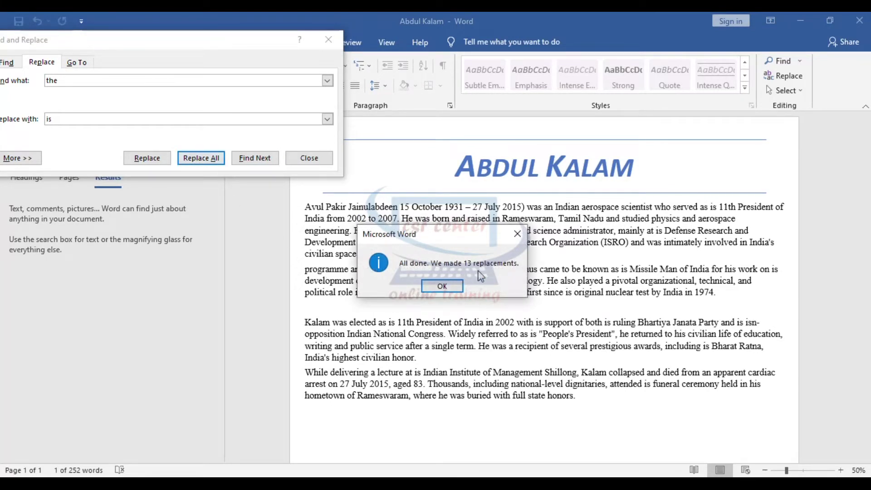
left_click(442, 285)
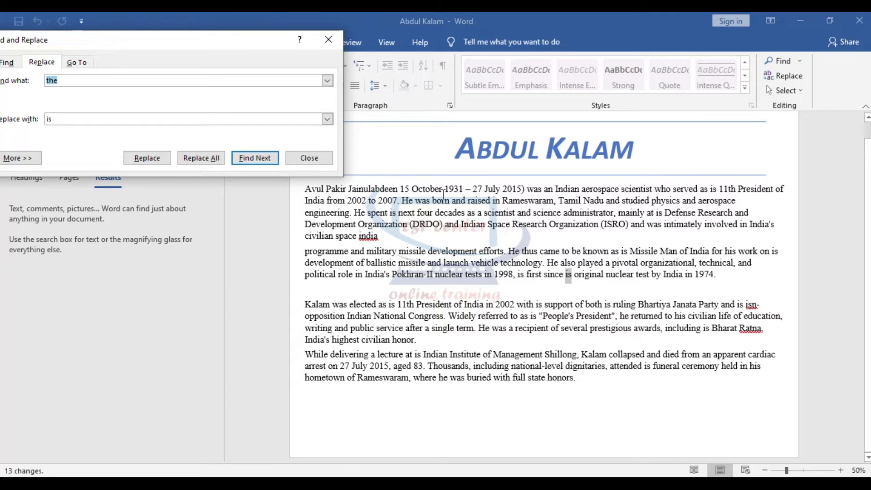
key("Escape")
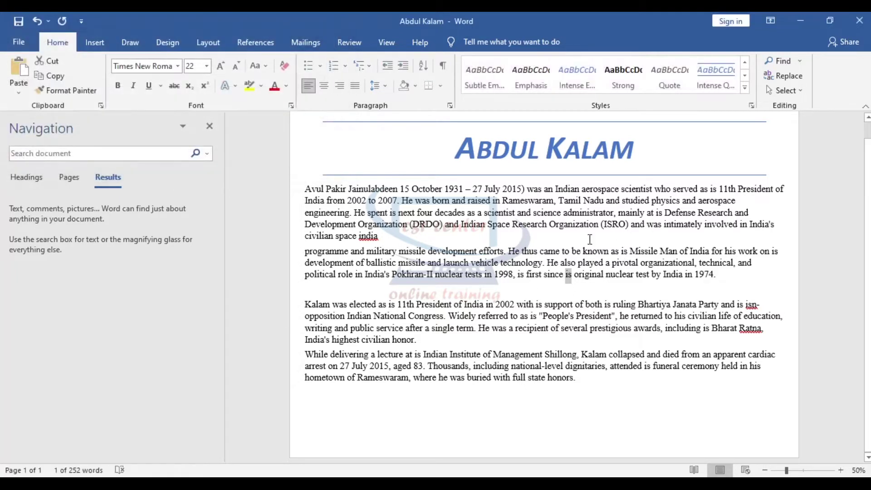
left_click(604, 393)
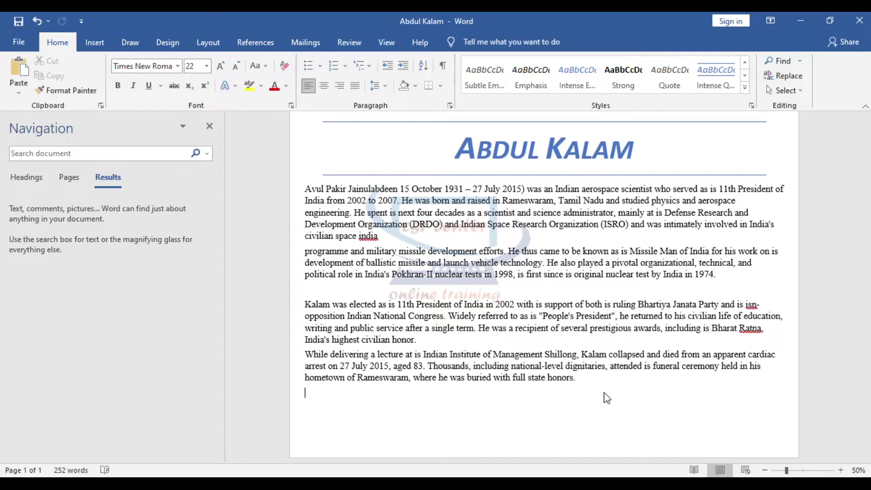
- Close the Navigation pane beside the document
left_click(210, 128)
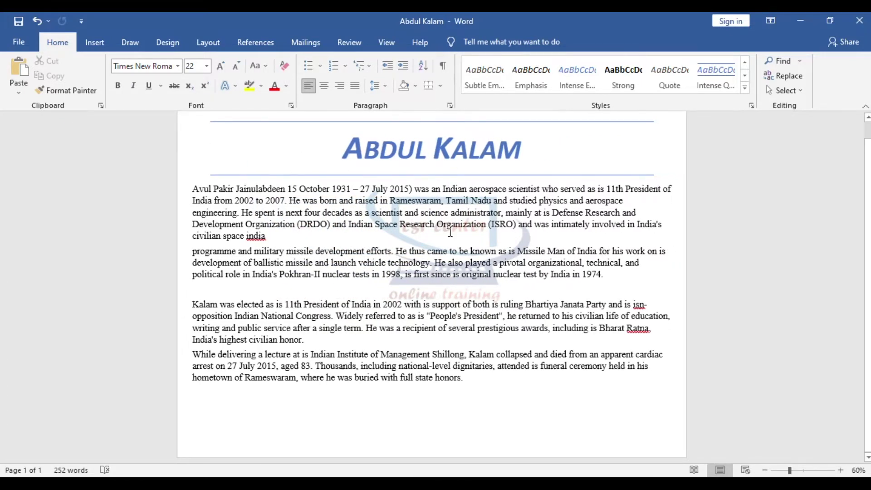
scroll(450, 232, "down", 2)
scroll(451, 232, "up", 1)
scroll(487, 245, "up", 3)
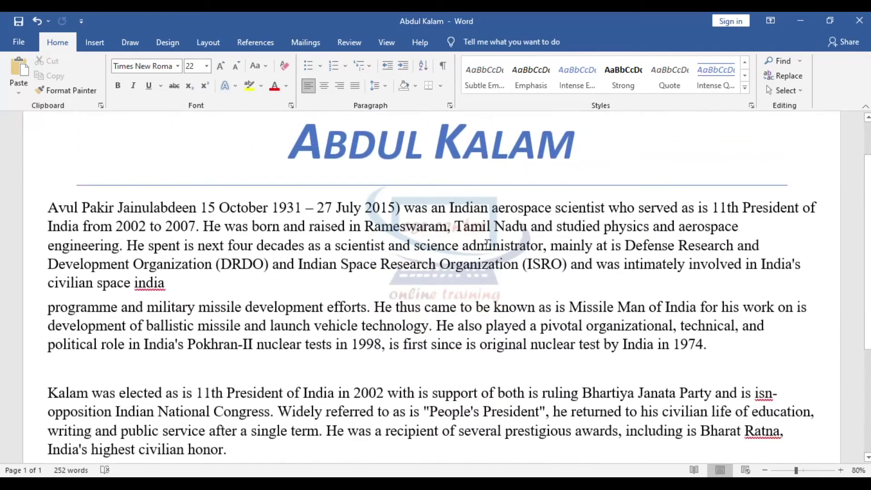
- Select all of the document's content, check the selection down to the last paragraph, and clear it
left_click(799, 89)
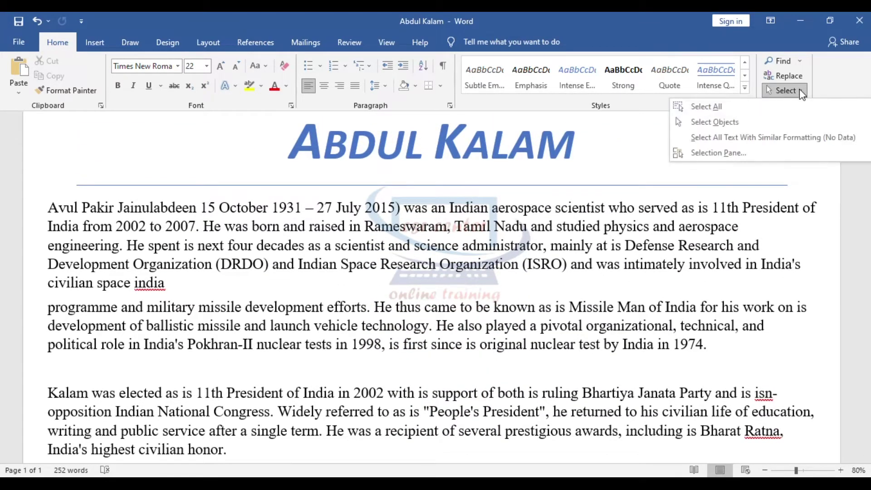
left_click(731, 108)
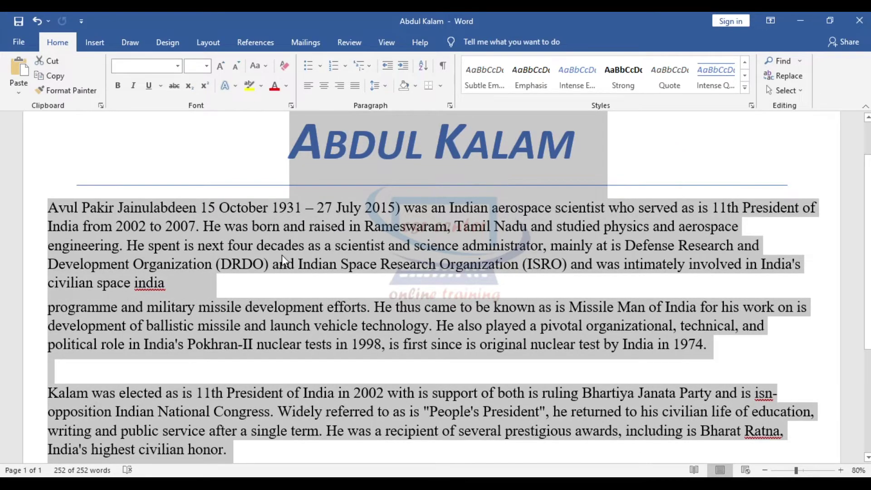
scroll(282, 254, "down", 3)
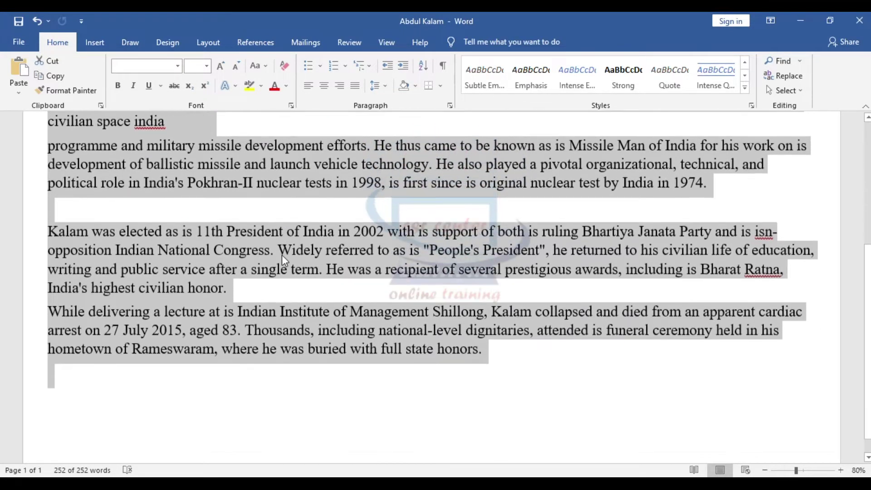
left_click(294, 165)
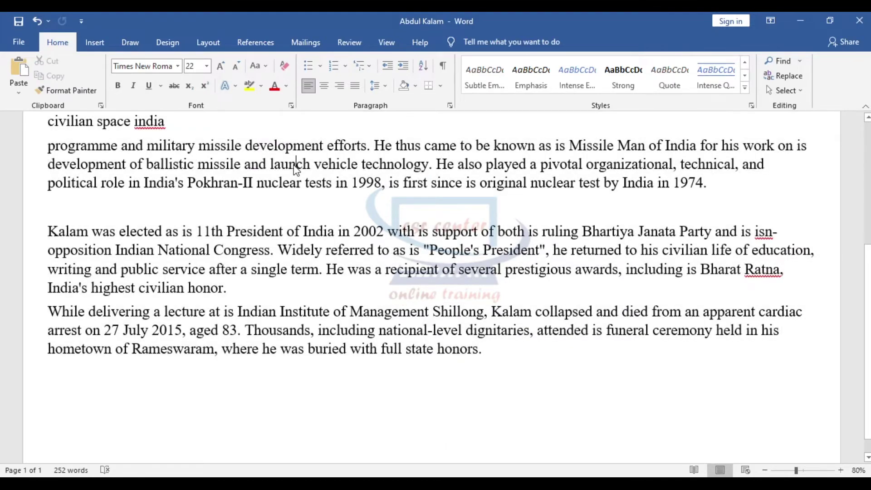
- Select the whole document twice more and the first body paragraph on its own, clearing the selection each time
key("ctrl+a")
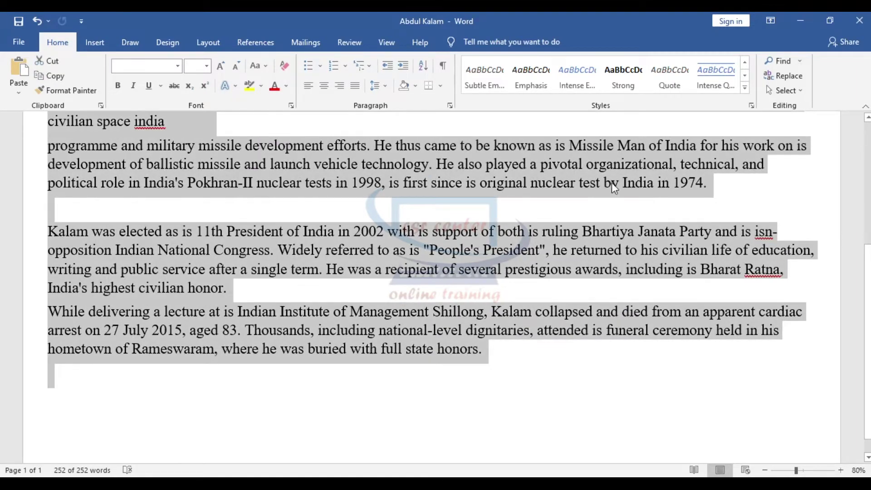
left_click(631, 175)
scroll(630, 175, "up", 3)
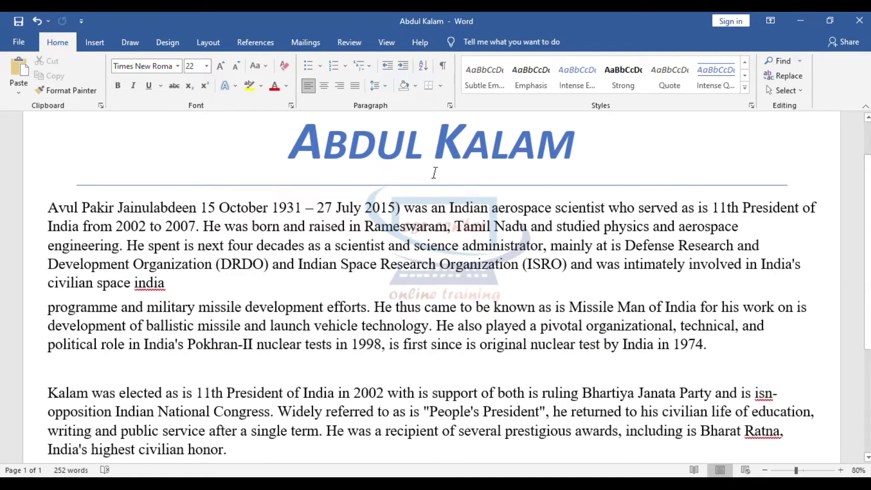
key("ctrl+a")
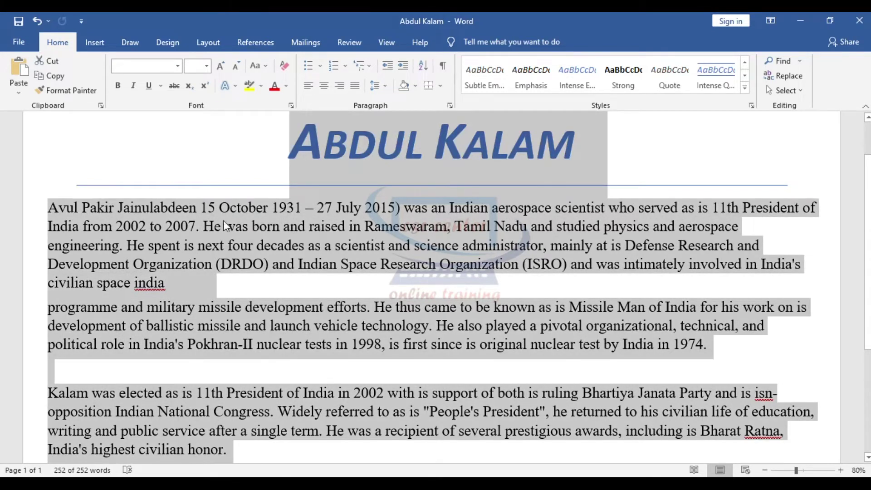
left_click(363, 214)
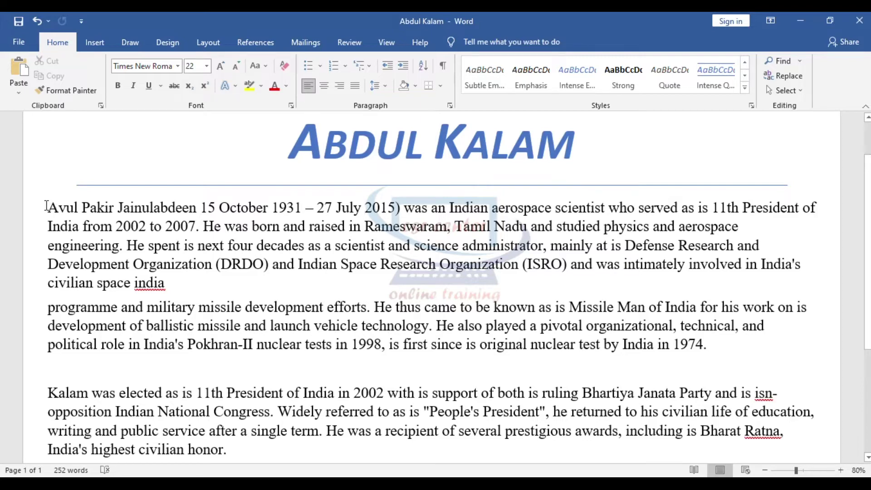
left_click_drag(46, 206, 213, 286)
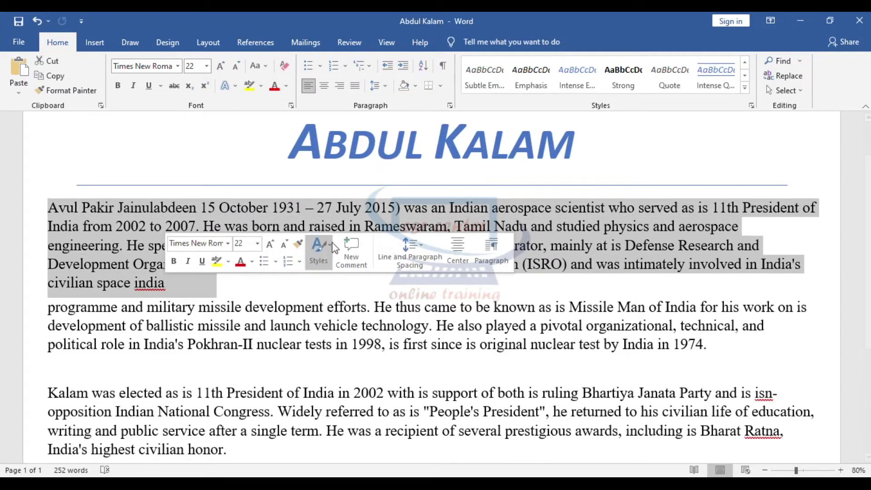
left_click(263, 284)
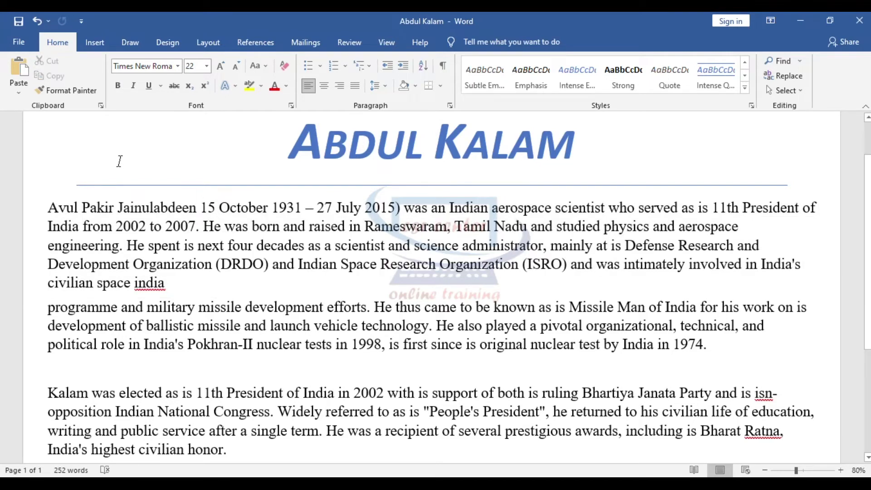
- Insert the built-in Grid cover page in front of the document
left_click(92, 47)
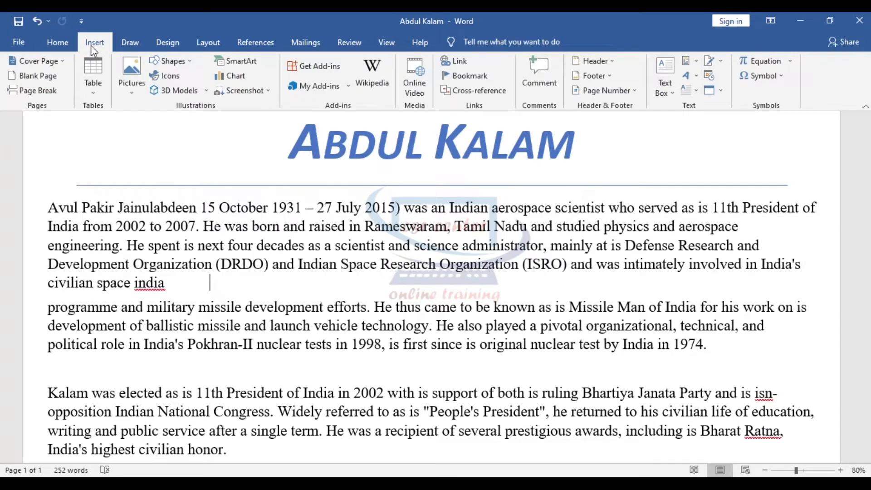
left_click(66, 63)
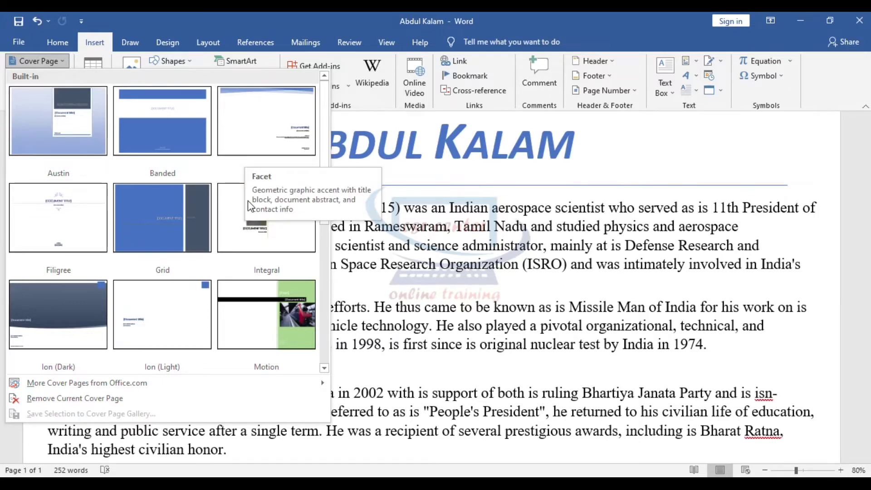
left_click(158, 218)
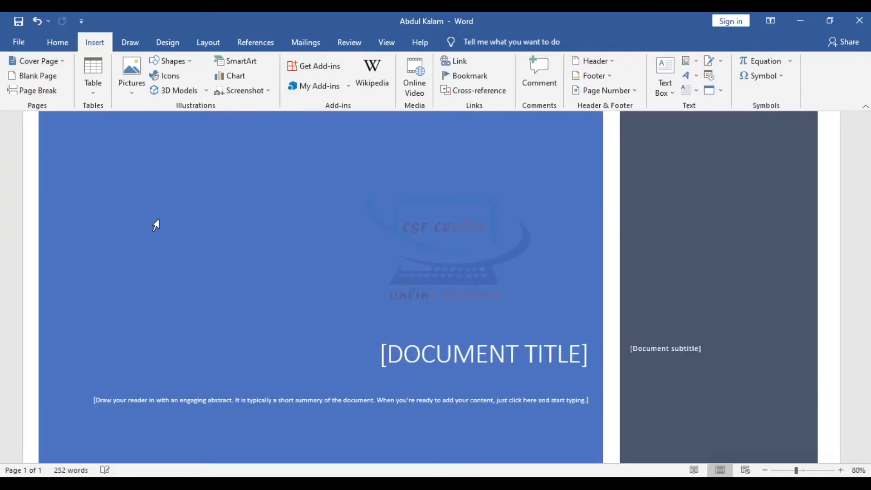
scroll(575, 179, "down", 3)
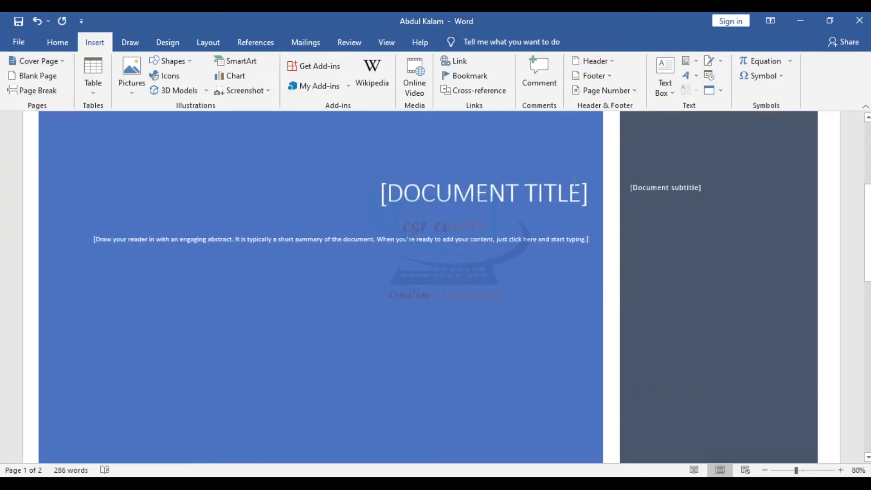
- Examine the Grid cover page, selecting its document title and abstract placeholders
left_click(574, 182)
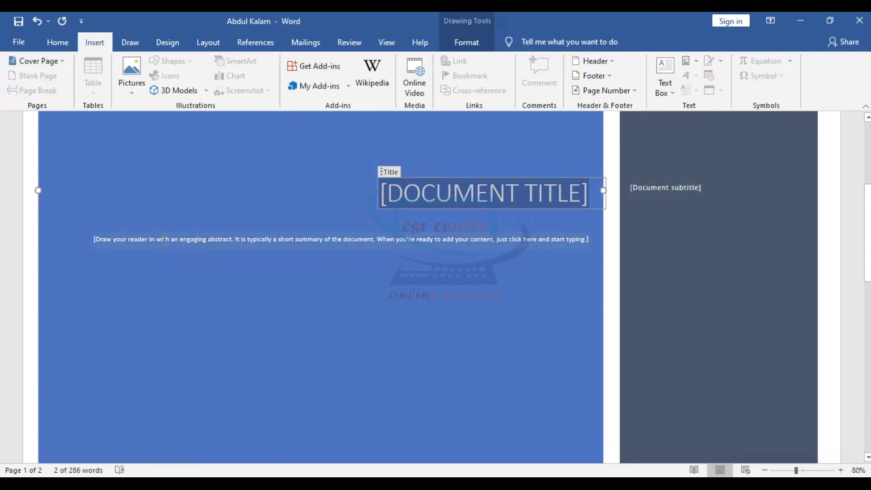
left_click(164, 239)
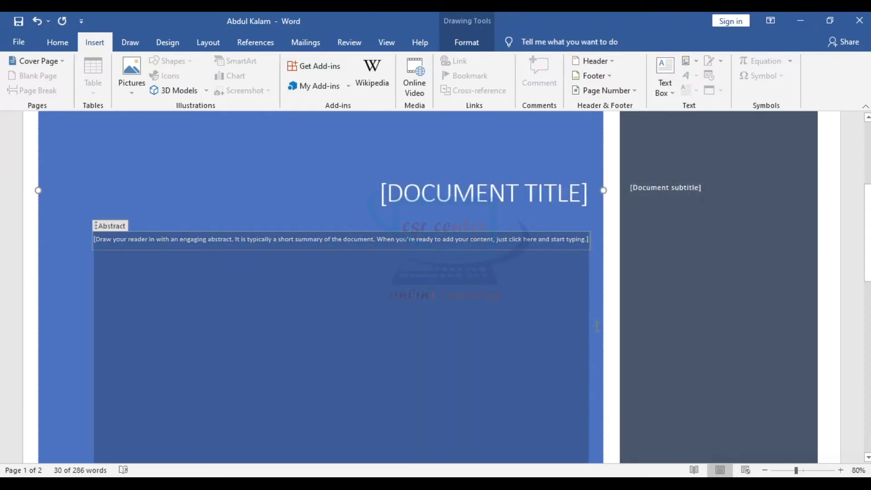
scroll(733, 319, "down", 6)
scroll(604, 352, "up", 10)
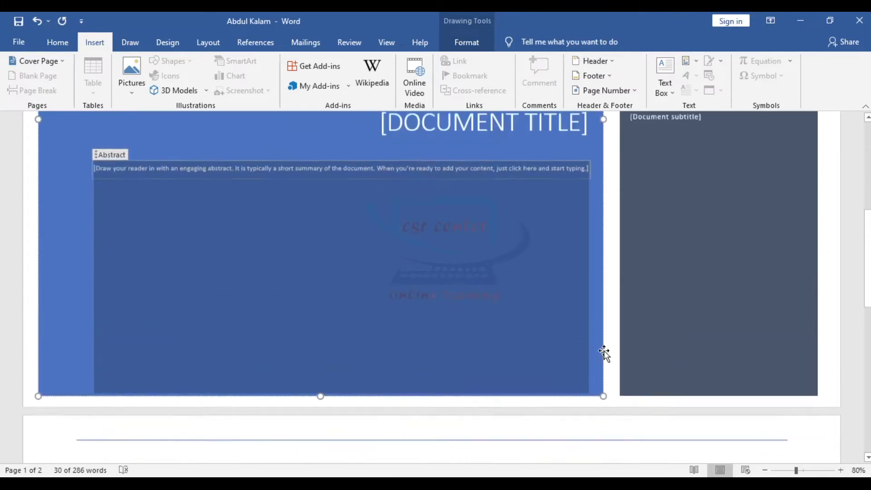
scroll(605, 353, "up", 1)
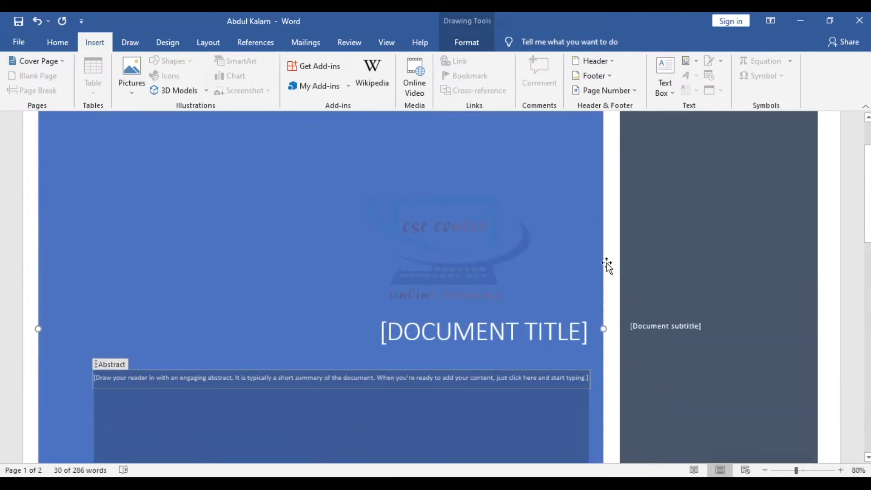
- Browse the built-in cover pages and replace the Grid cover with the Whisp design
left_click(66, 62)
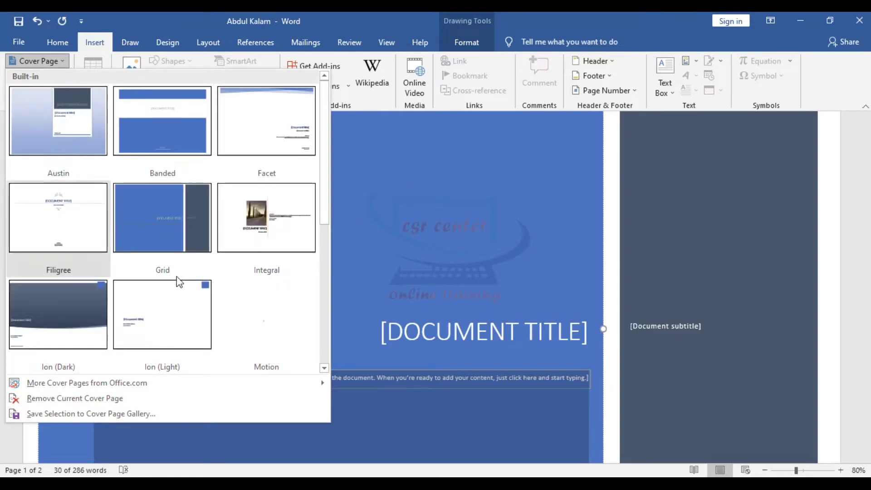
scroll(178, 282, "down", 3)
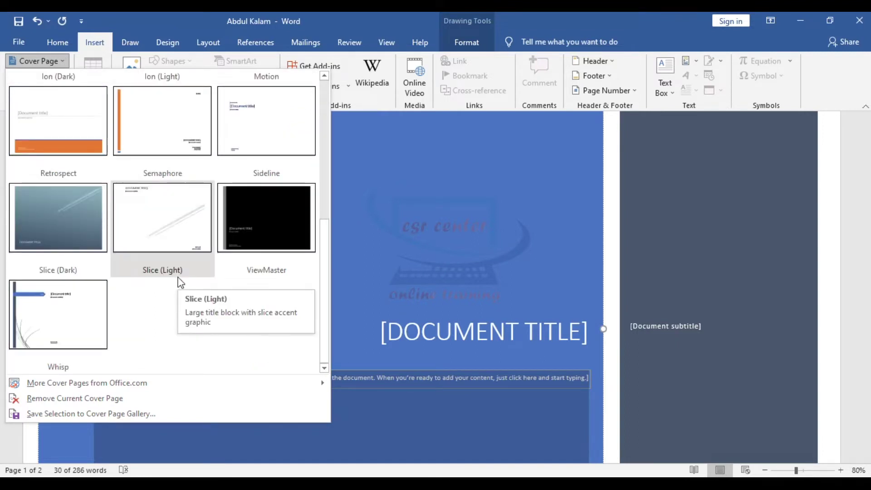
scroll(78, 269, "up", 3)
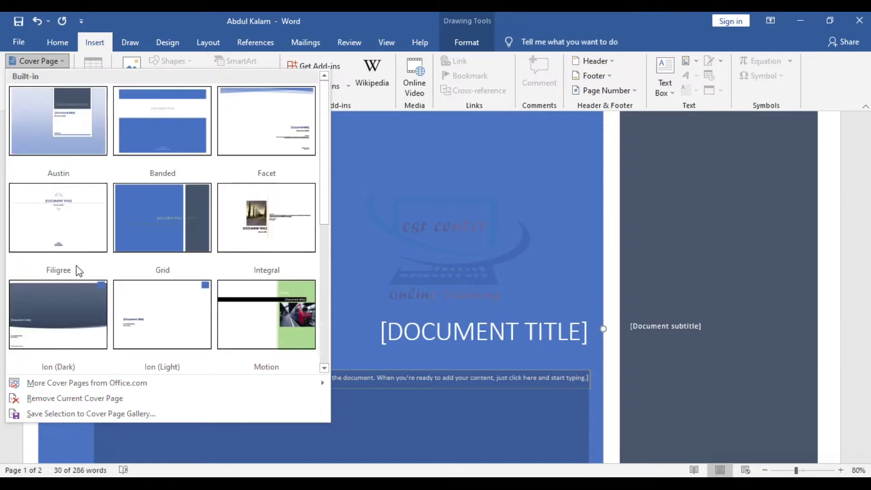
scroll(78, 271, "down", 3)
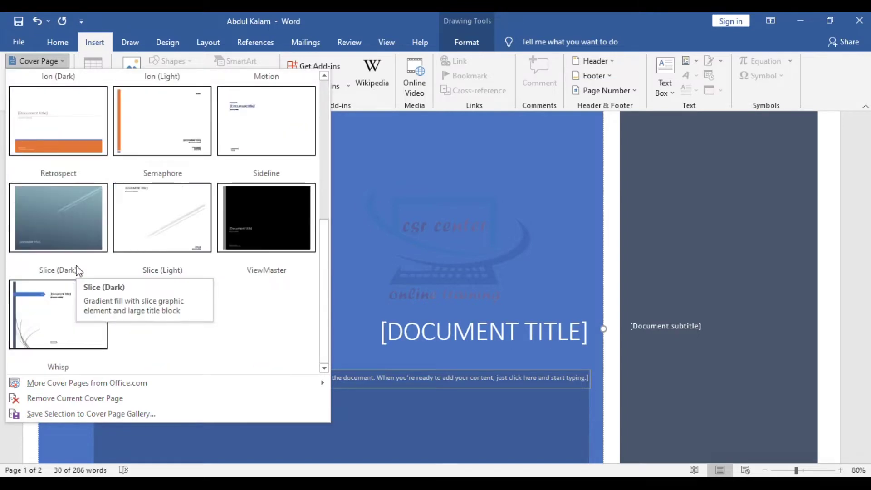
left_click(37, 309)
scroll(531, 297, "down", 6)
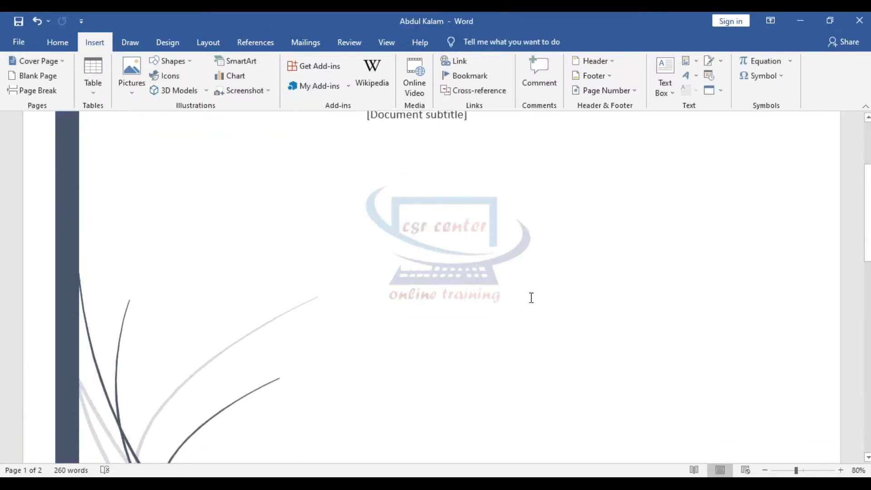
scroll(531, 297, "up", 7)
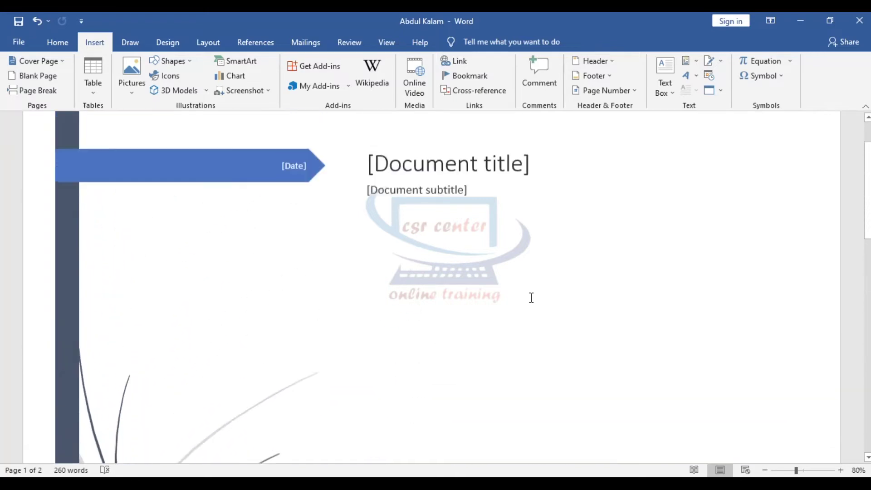
- Move the cover's bar and curved-lines graphic away from the page's left edge and up to the top of the page
scroll(531, 297, "down", 5)
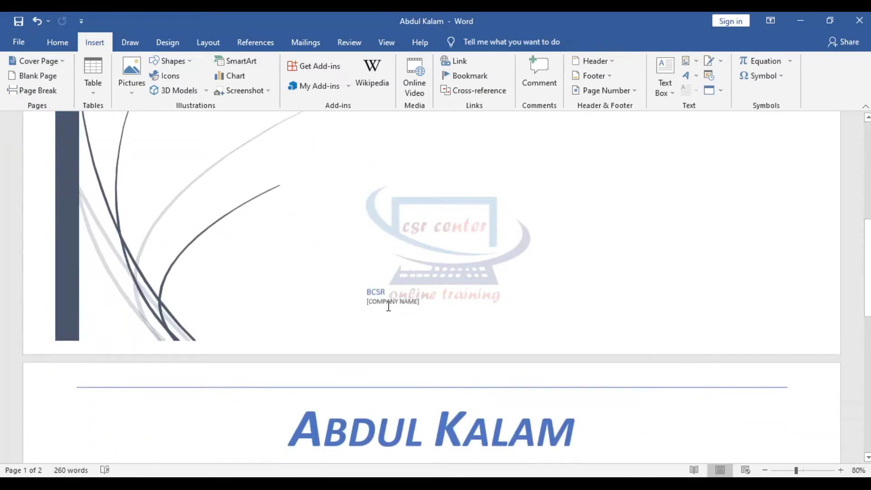
left_click_drag(159, 309, 257, 259)
scroll(261, 260, "up", 5)
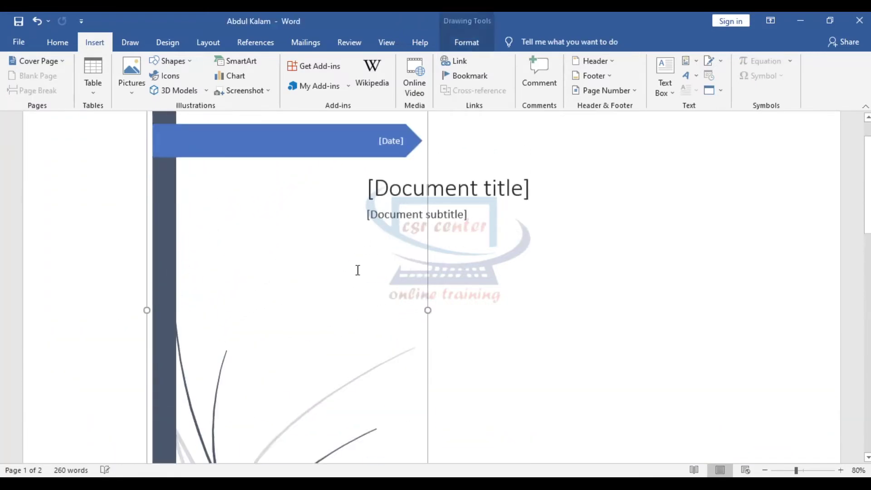
scroll(425, 356, "down", 4)
left_click_drag(425, 356, 449, 282)
scroll(511, 314, "down", 1)
scroll(510, 315, "down", 2)
scroll(510, 315, "up", 5)
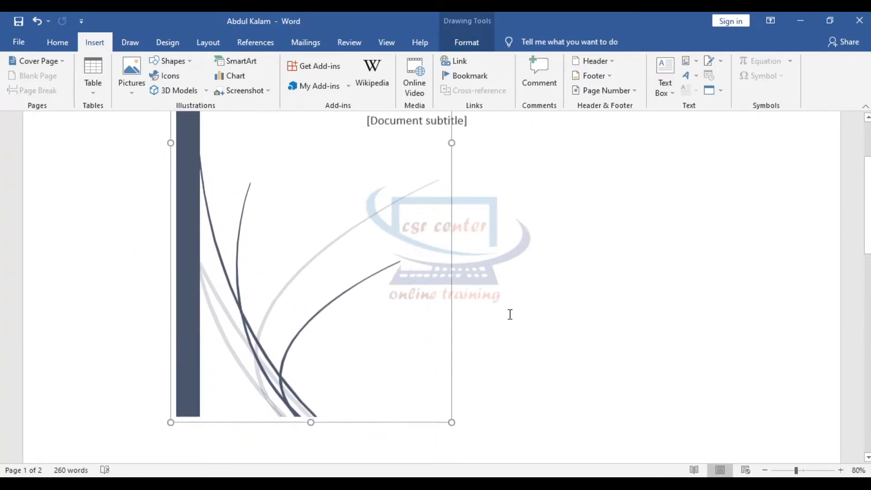
- Move the cover page's title and subtitle text box farther right and slightly up, clear of the graphic
left_click(520, 235)
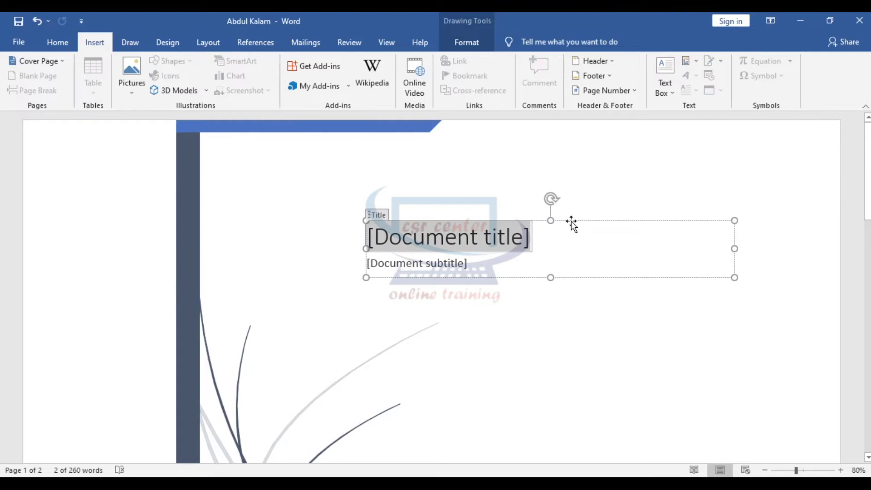
left_click_drag(570, 223, 663, 190)
scroll(527, 352, "down", 1)
scroll(527, 352, "down", 1)
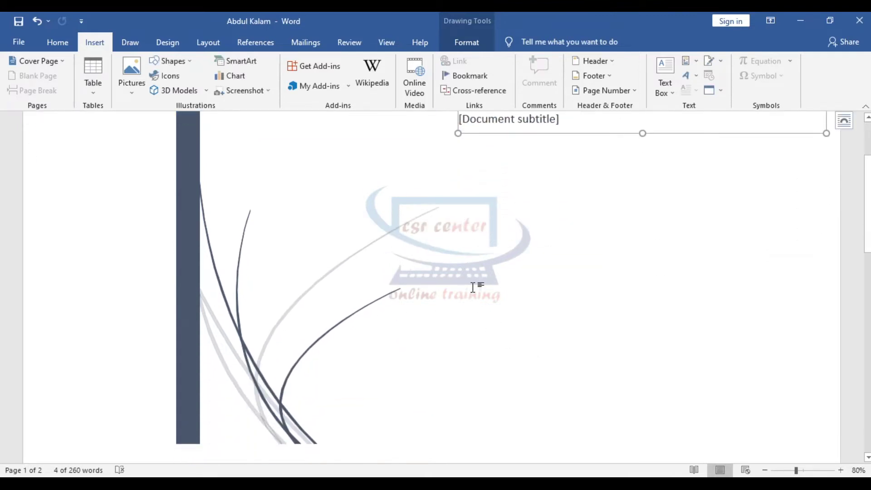
- Ungroup the cover page's bar, date arrow and curved-lines graphic into separate objects
scroll(473, 287, "down", 4, "ctrl")
scroll(474, 287, "down", 3)
scroll(473, 287, "up", 3)
right_click(310, 127)
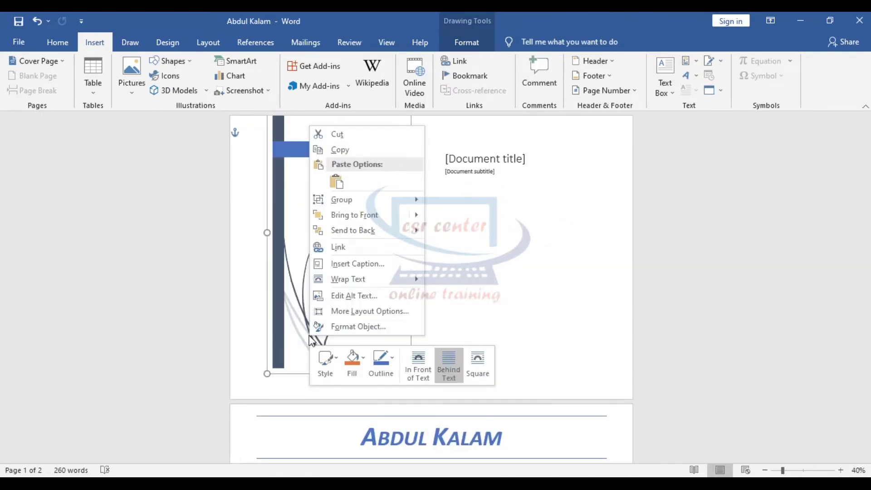
mouse_move(384, 198)
left_click(449, 215)
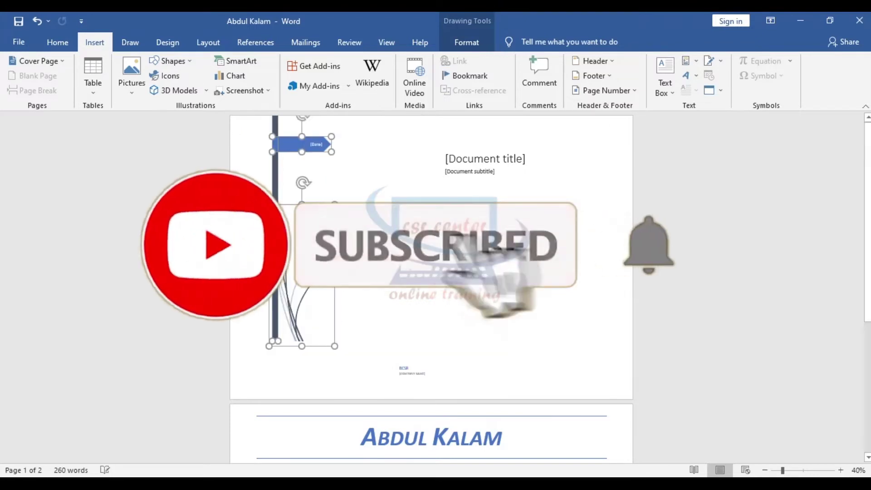
- Shift the vertical bar slightly left and down, and move the curved lines to the cover page's lower-right corner
left_click(329, 304)
left_click(398, 292)
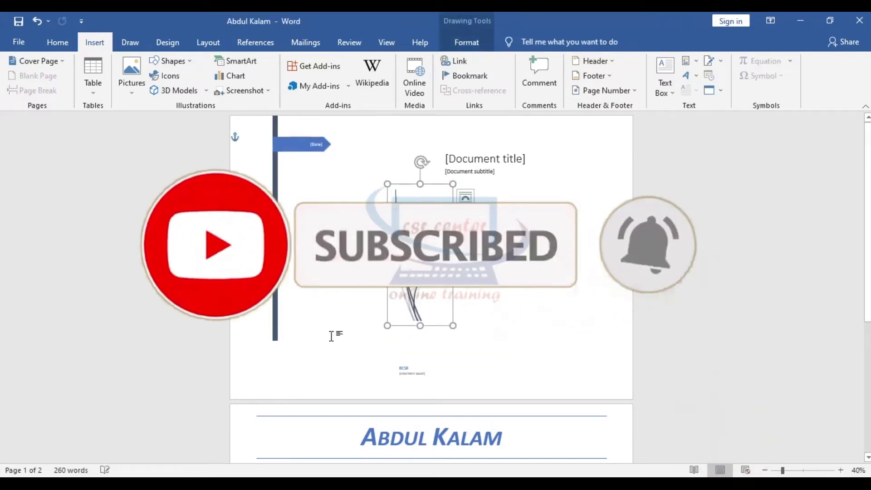
key("ctrl+z")
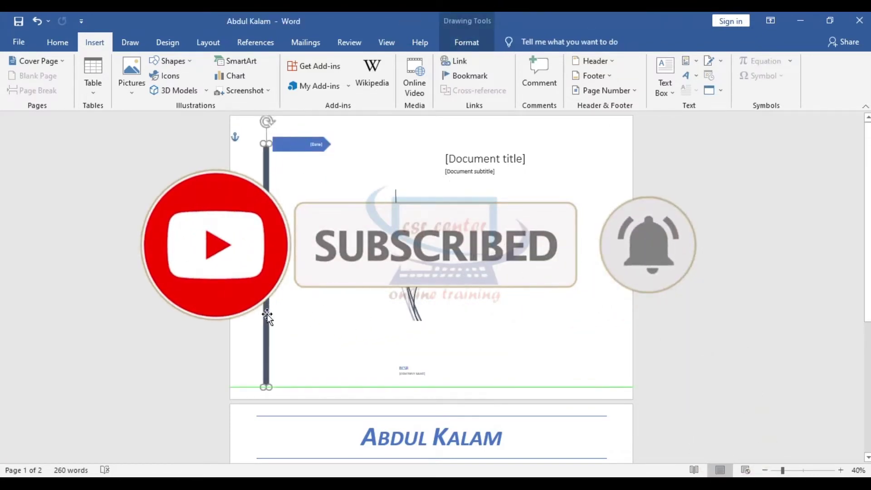
left_click(558, 278)
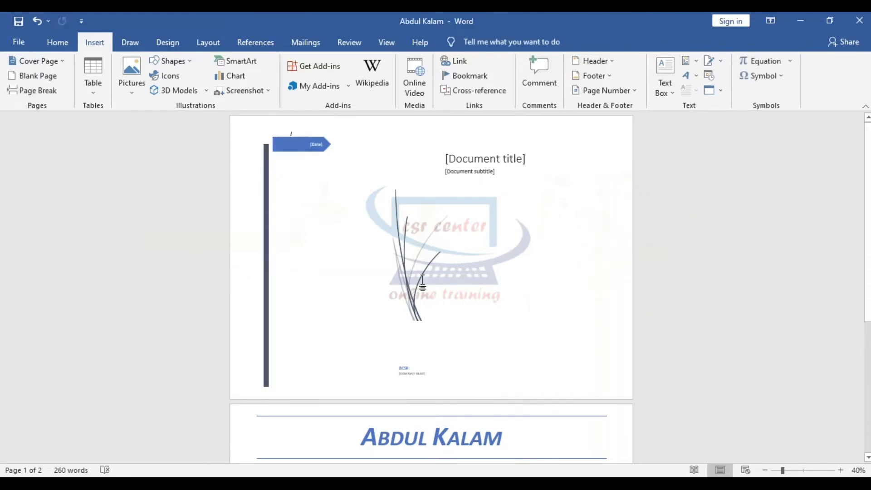
left_click_drag(411, 294, 605, 370)
left_click(472, 299)
scroll(473, 301, "up", 2, "ctrl")
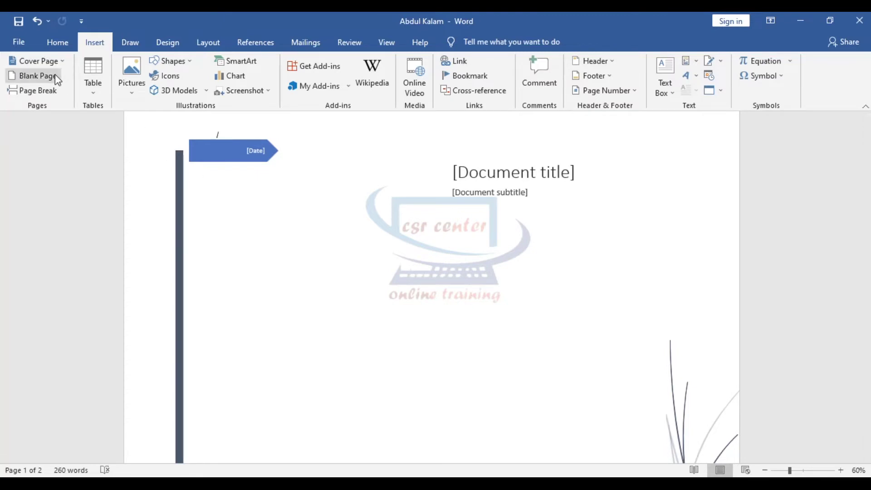
- Replace the current cover page with the built-in Motion design and look over the result
left_click(62, 62)
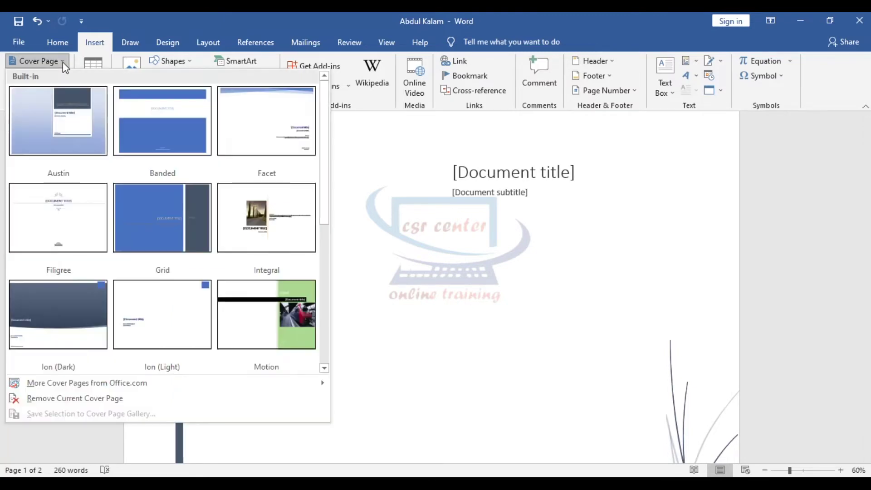
left_click(290, 293)
scroll(456, 274, "down", 4)
scroll(455, 275, "up", 3)
scroll(455, 274, "up", 1)
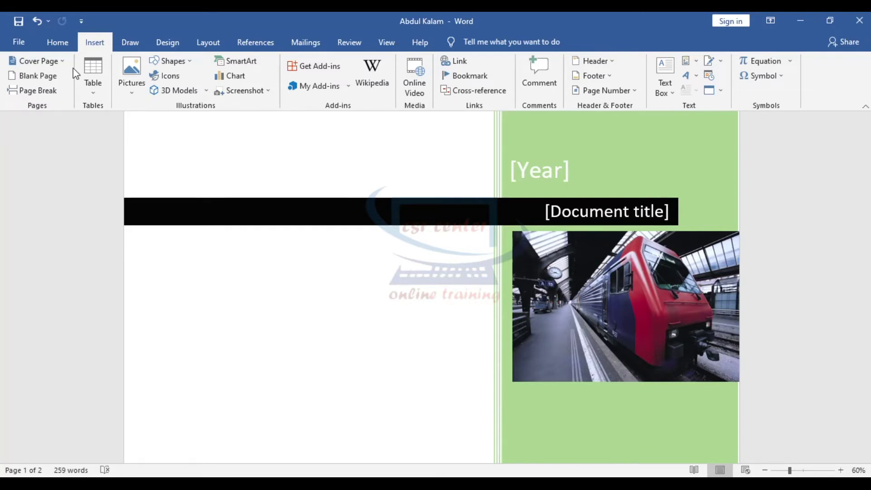
- Insert a blank page and a page break ahead of the cover page, and place the cursor on the first blank page
left_click(51, 76)
scroll(449, 260, "up", 5)
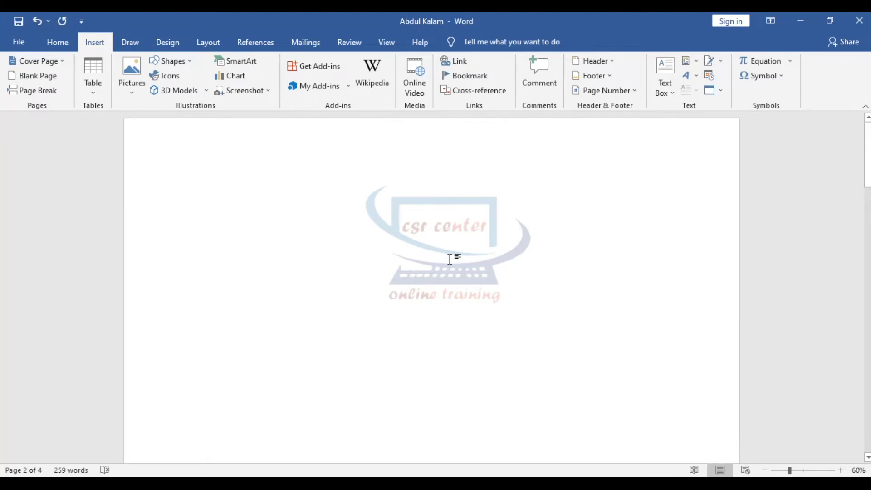
left_click(31, 91)
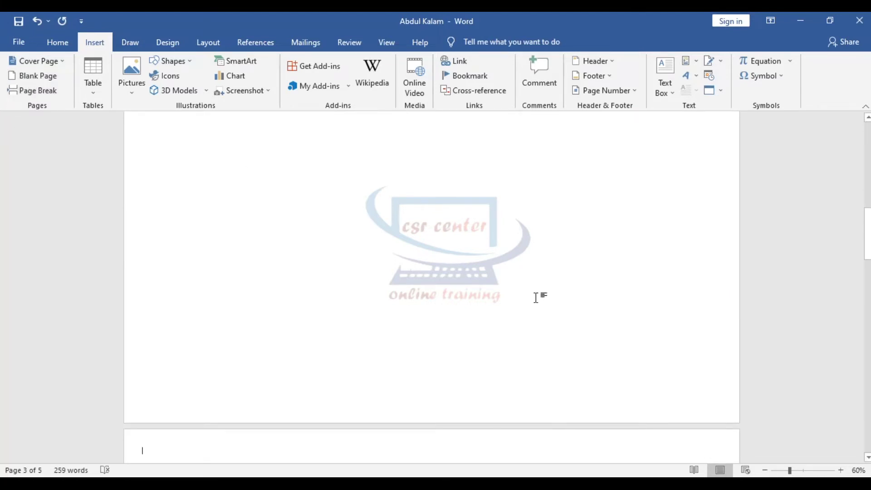
scroll(536, 297, "down", 10)
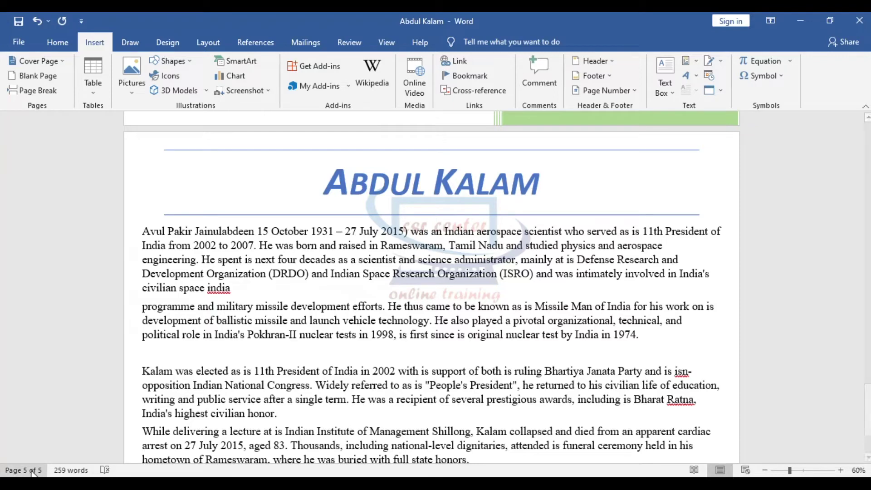
left_click(435, 335)
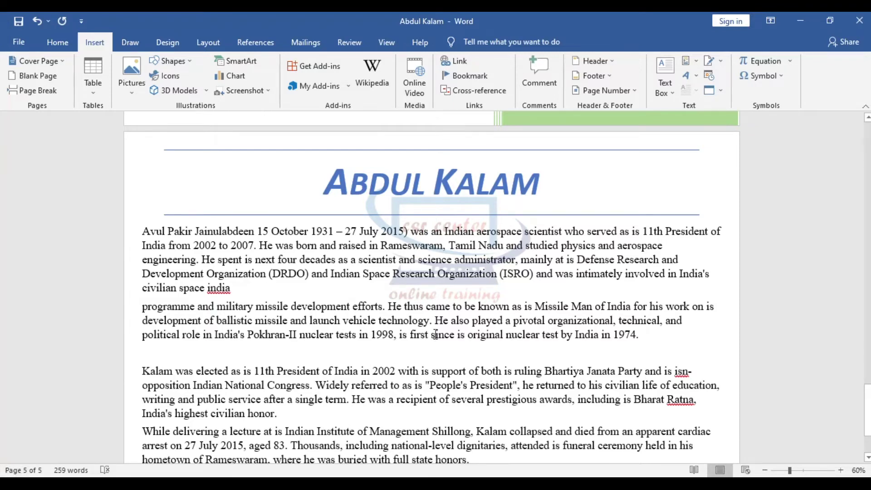
left_click_drag(867, 409, 866, 149)
left_click(163, 134)
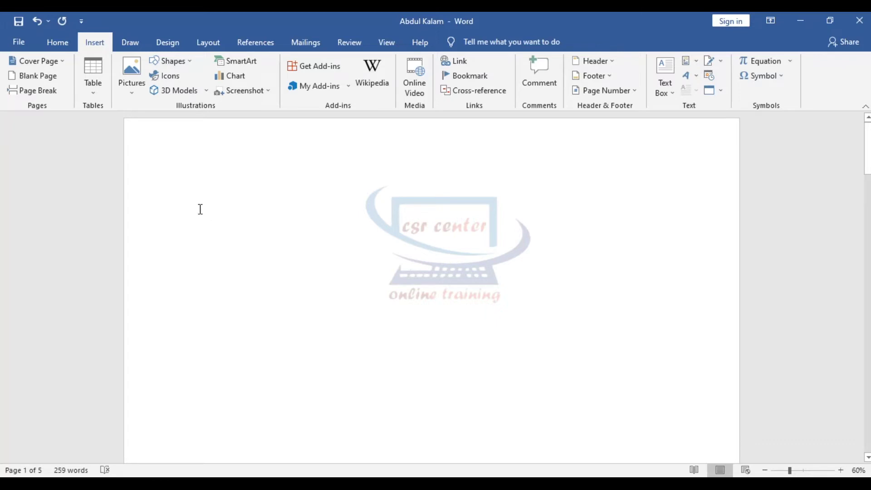
- Insert a 10x8 table on the first page, and enlarge its first column's width and seventh row's height
left_click(96, 95)
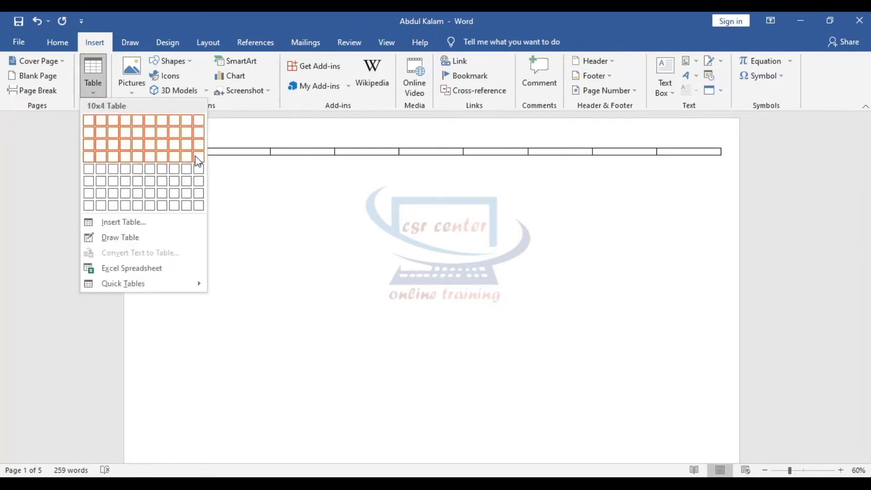
left_click(202, 206)
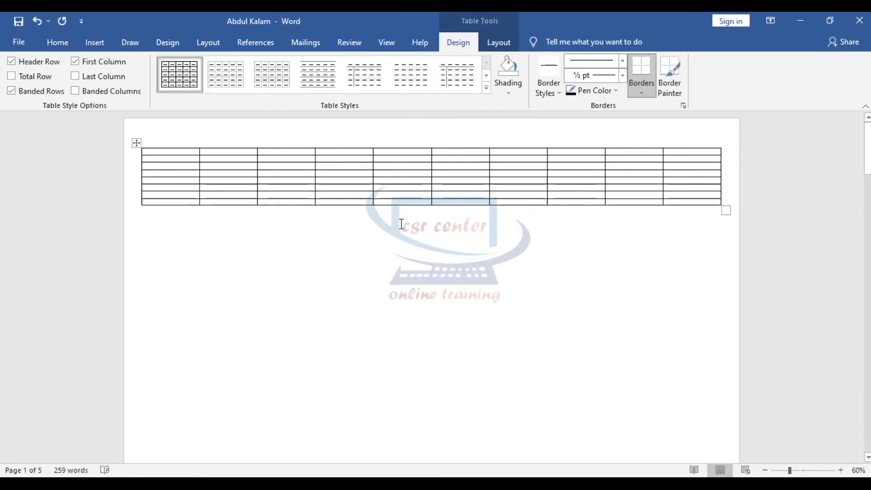
left_click_drag(200, 153, 251, 153)
left_click_drag(225, 199, 220, 300)
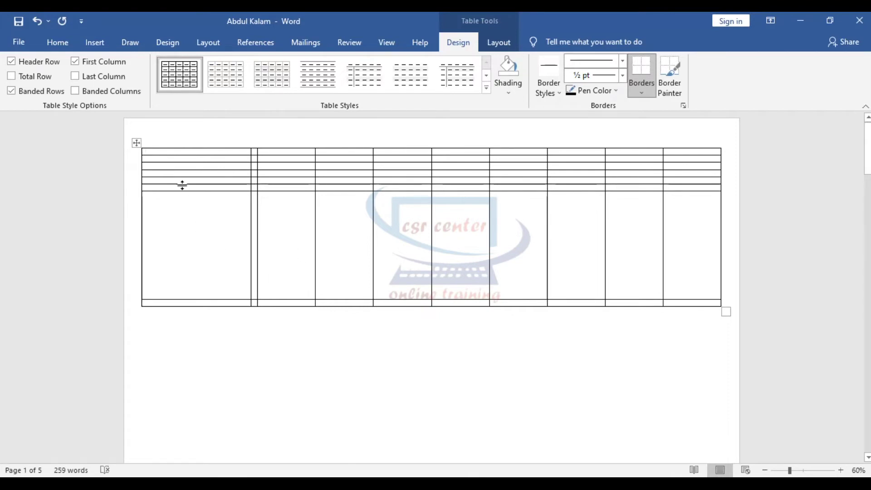
- Undo the table's row and column resizing and its insertion
key("ctrl+z")
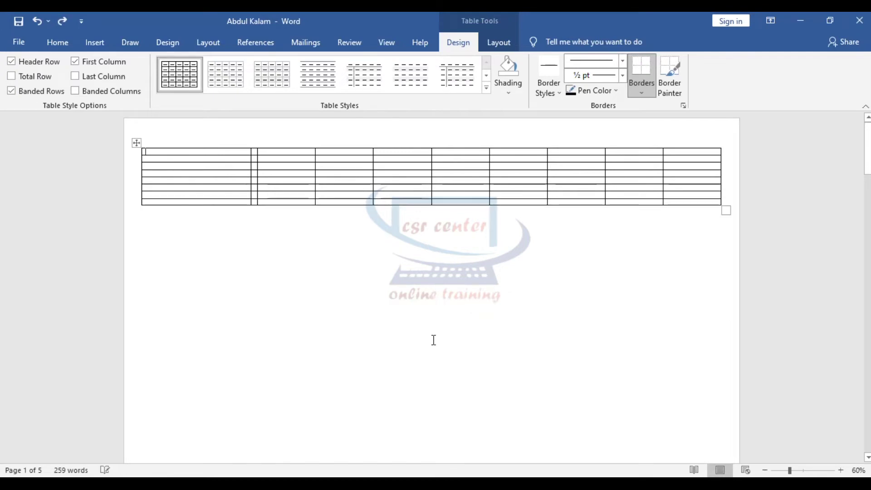
key("ctrl+z")
key("ctrl+z")
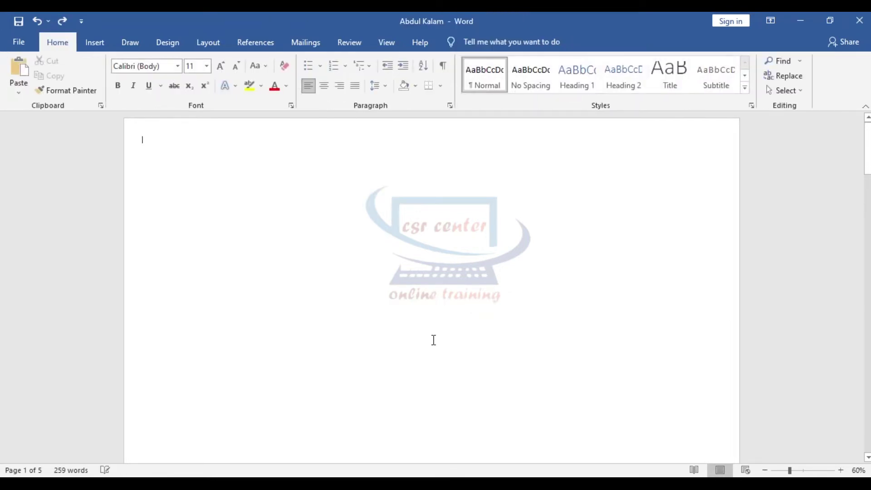
- Insert a table with 10 columns and several dozen rows on the first page, specifying its dimensions numerically
left_click(96, 42)
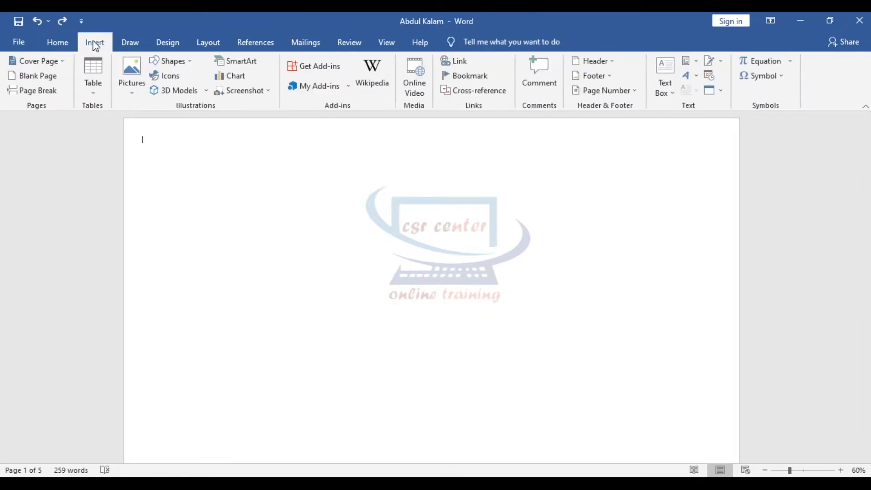
left_click(93, 93)
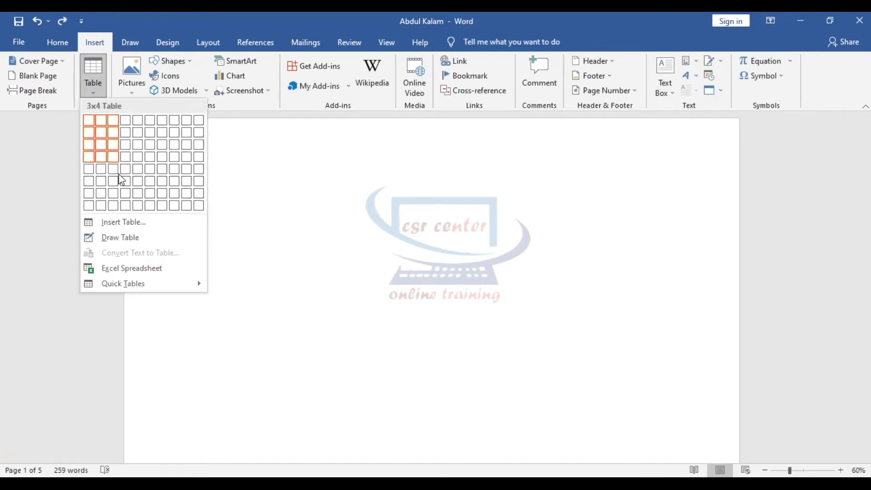
left_click(126, 222)
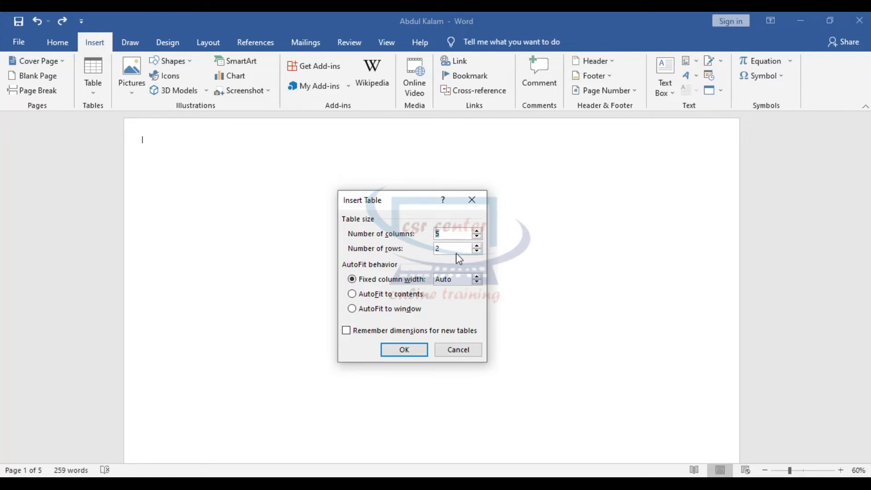
type("10")
left_click(409, 350)
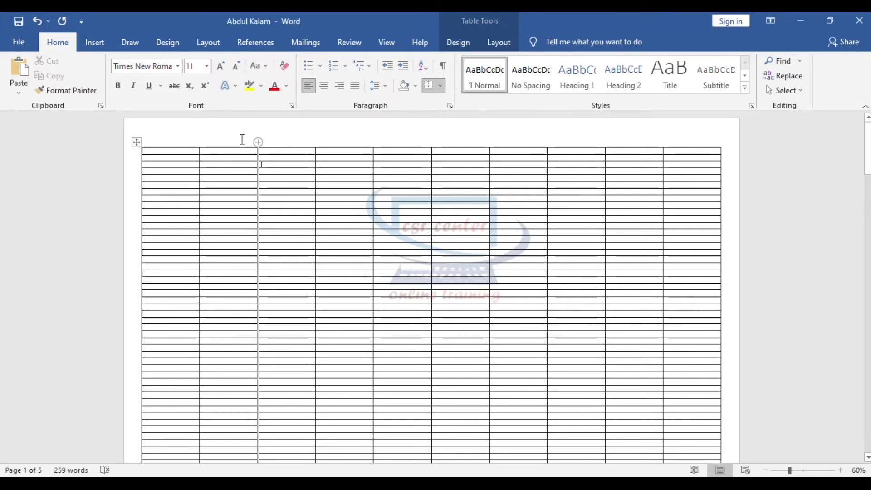
- Format the whole document, including the table, in Times New Roman at size 36
key("ctrl+a")
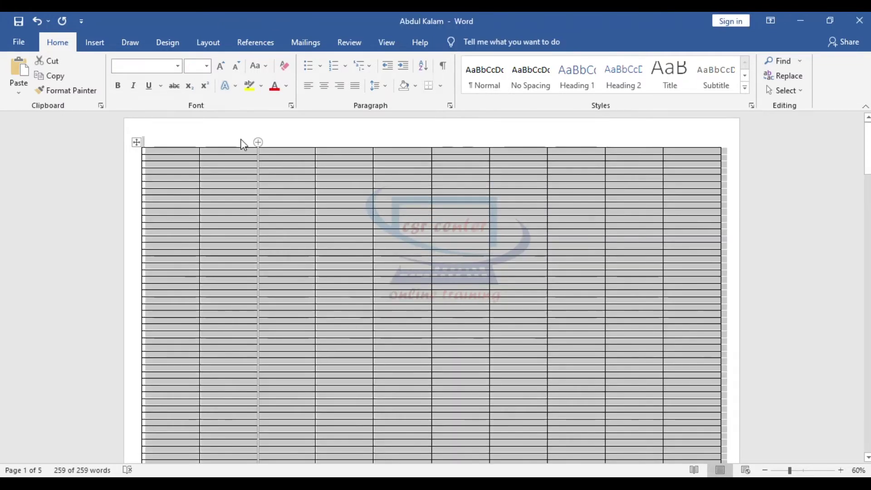
left_click(178, 69)
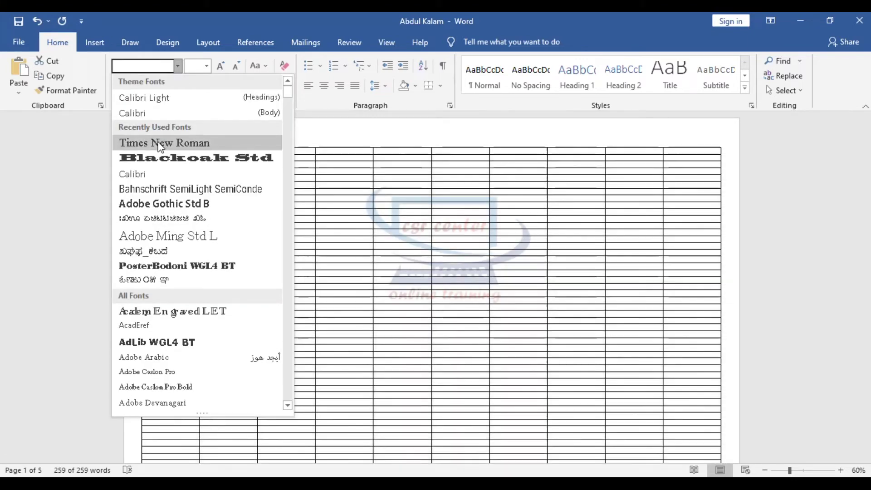
left_click(162, 142)
left_click(207, 68)
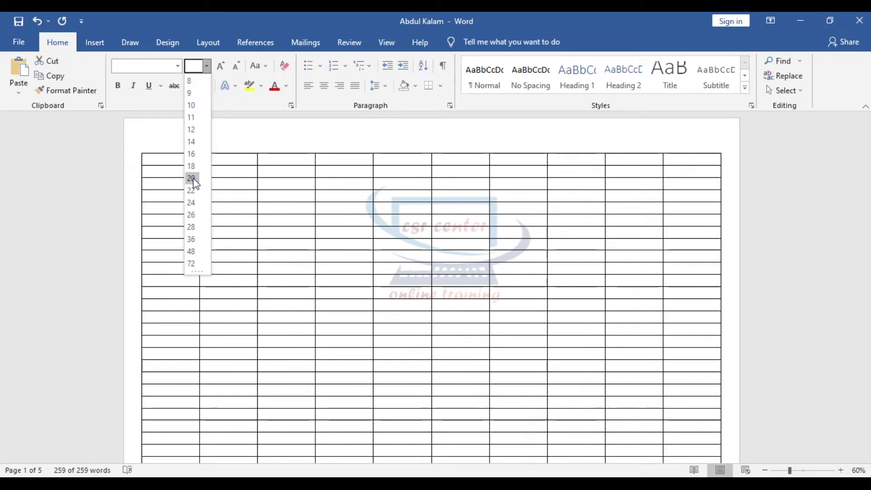
left_click(193, 214)
left_click(572, 175)
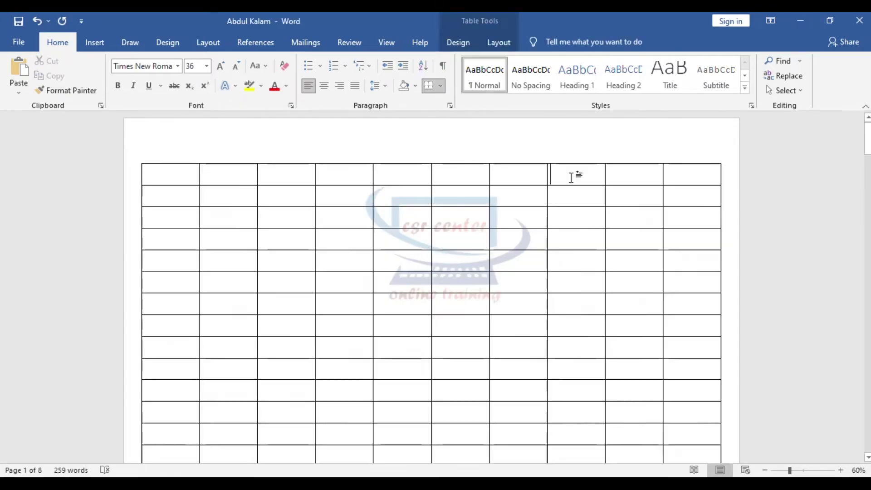
- Centre-align all of the document's content, including the table's column headings
scroll(573, 178, "down", 10)
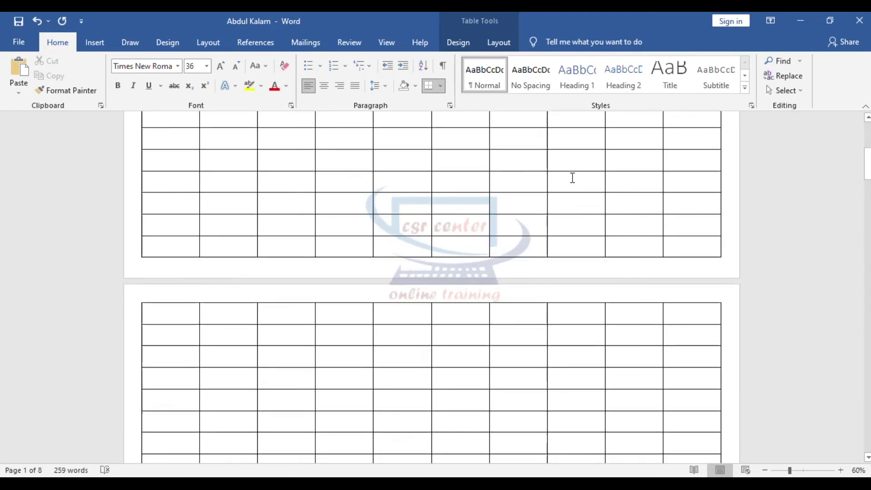
scroll(573, 178, "up", 5)
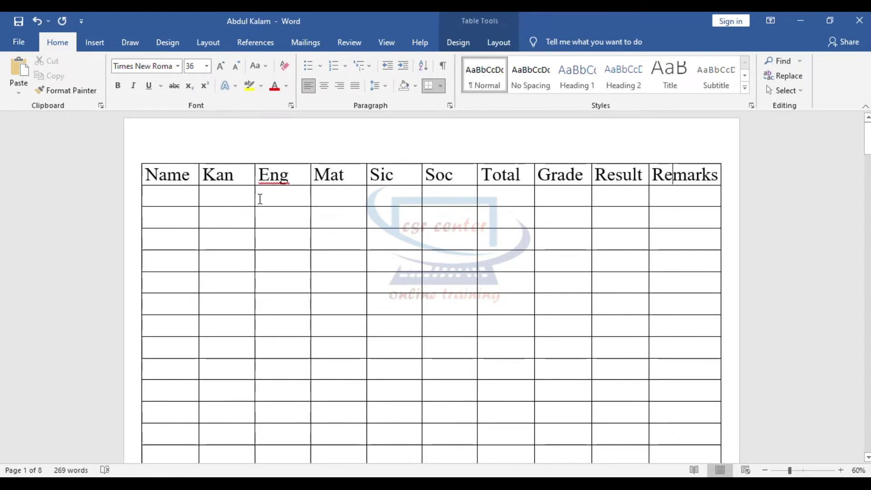
key("ctrl+a")
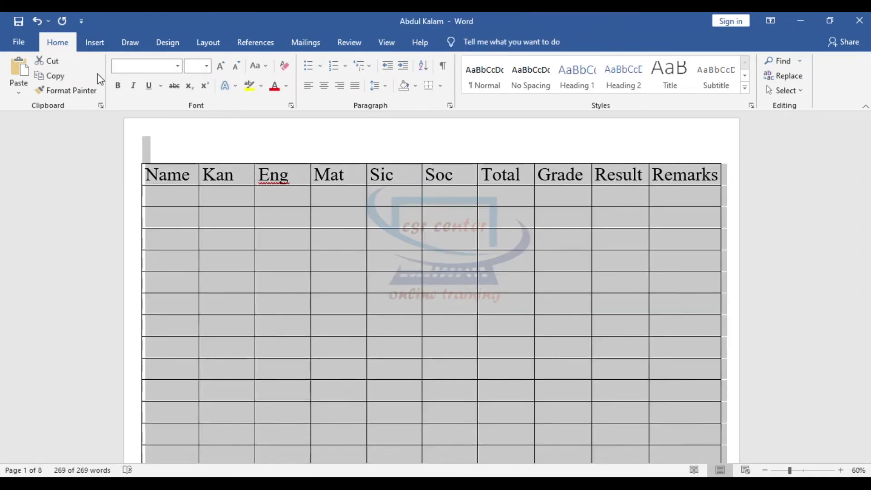
left_click(324, 85)
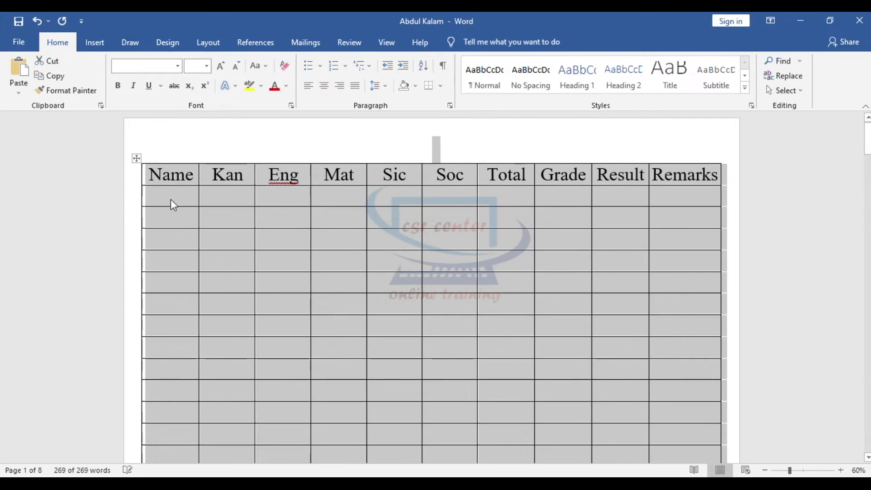
- Fill the Name column downwards with A, S, D, F, G, H, J, K, L, O, P, U, Y, T, R, E, W and Q
left_click(171, 196)
type("a")
key("Down")
type("s")
key("Down")
type("d")
key("Down")
type("f")
key("Down")
type("g")
key("Down")
type("h")
key("Down")
type("j")
key("Down")
type("k")
key("Down")
type("l")
key("Down")
type("o")
key("Down")
type("p")
key("Down")
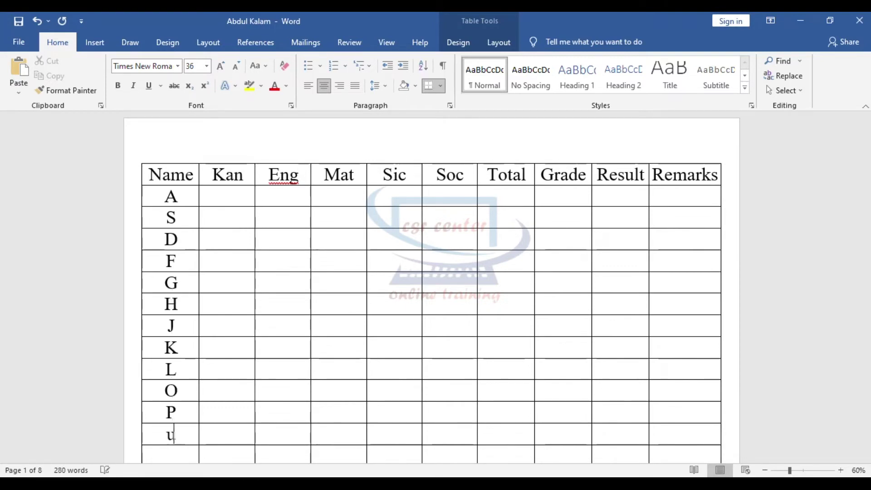
type("u")
key("Down")
type("y")
key("Down")
type("t")
key("Down")
type("r")
key("Down")
type("e")
key("Down")
type("w")
key("Down")
type("q")
scroll(257, 212, "up", 5)
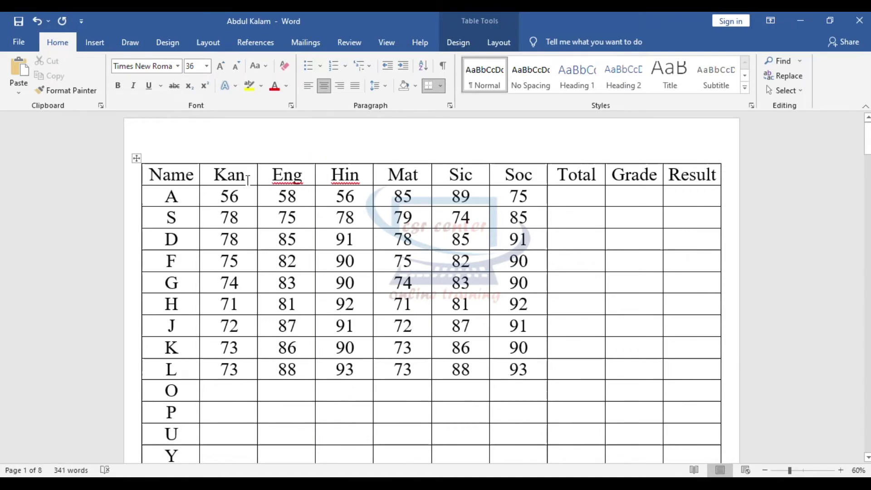
- Erase all the table rows below student L with the table Eraser
left_click(457, 43)
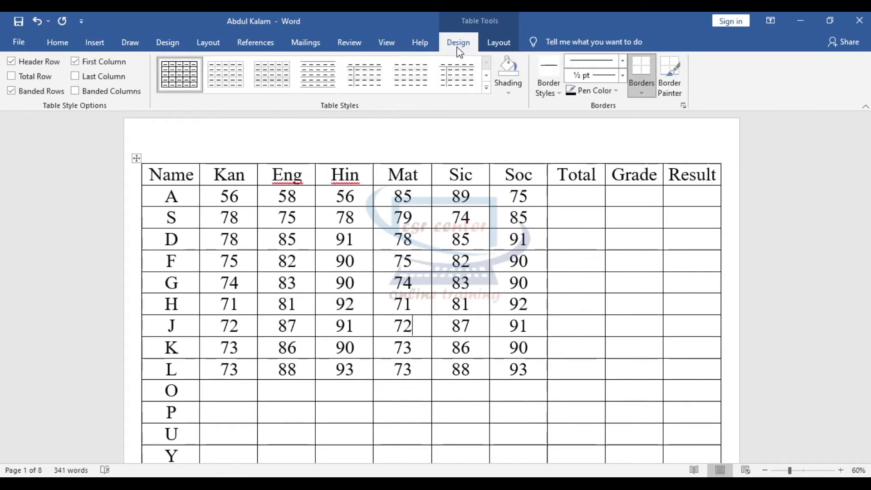
left_click(502, 44)
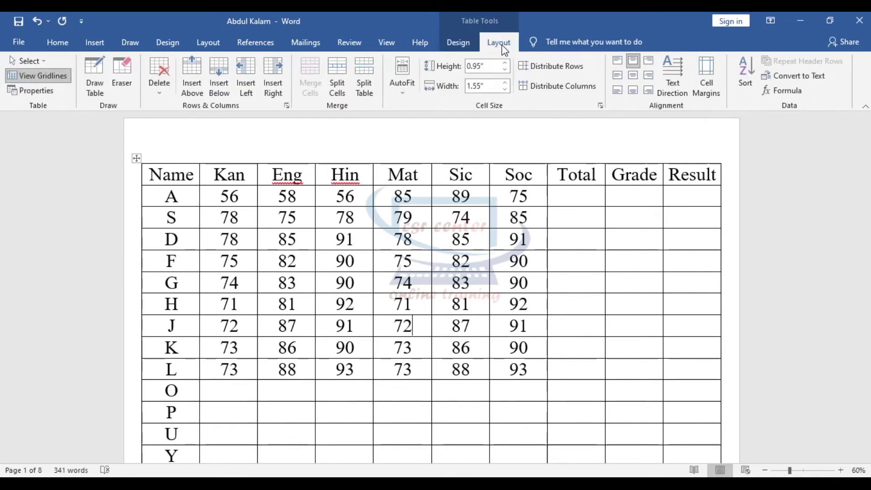
left_click(127, 68)
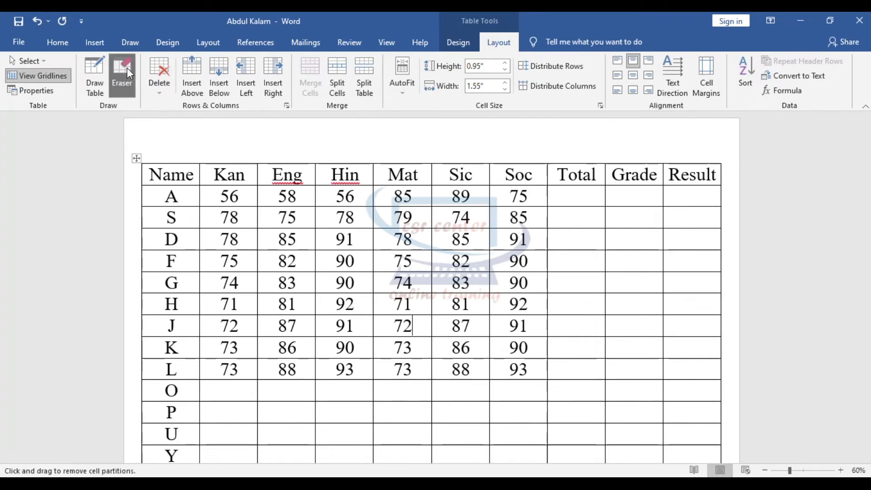
scroll(424, 336, "down", 3)
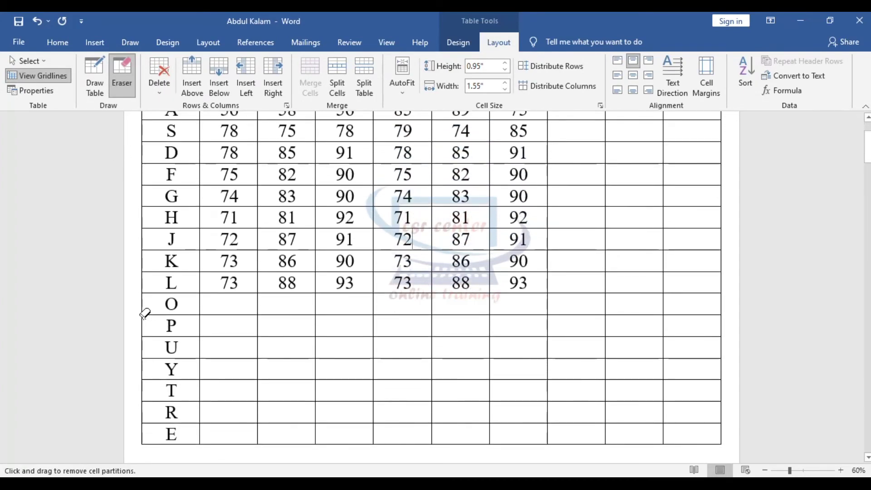
left_click(225, 336)
mouse_move(139, 312)
left_mouse_down()
mouse_move(286, 362)
mouse_move(628, 397)
mouse_move(728, 434)
mouse_move(729, 443)
mouse_move(717, 427)
left_mouse_up()
mouse_move(140, 309)
left_mouse_down()
mouse_move(525, 373)
mouse_move(709, 422)
mouse_move(731, 405)
left_mouse_up()
mouse_move(141, 313)
left_mouse_down()
mouse_move(136, 306)
mouse_move(503, 422)
mouse_move(746, 438)
mouse_move(693, 422)
left_mouse_up()
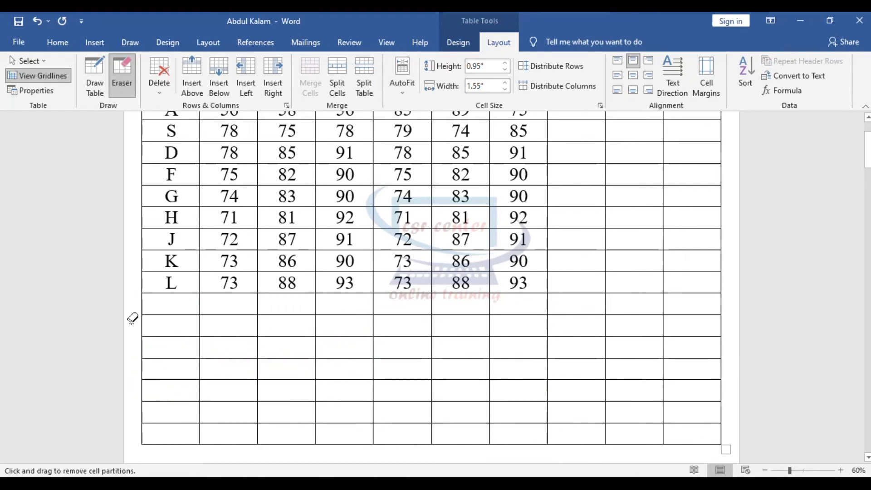
mouse_move(140, 303)
left_mouse_down()
mouse_move(533, 393)
mouse_move(647, 432)
mouse_move(717, 438)
left_mouse_up()
scroll(658, 323, "up", 4)
scroll(657, 325, "up", 3)
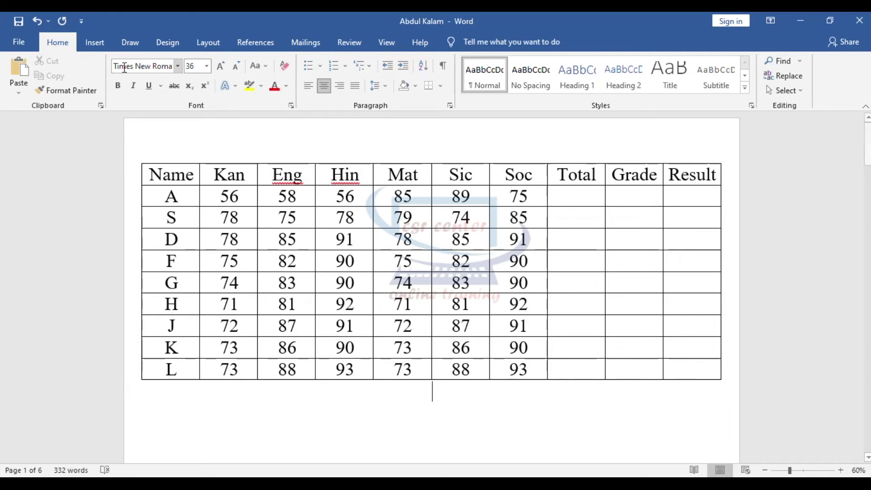
- Draw an extra row beneath student L and divide off its cells under the Soc, Total, Grade and Result columns
left_click(95, 43)
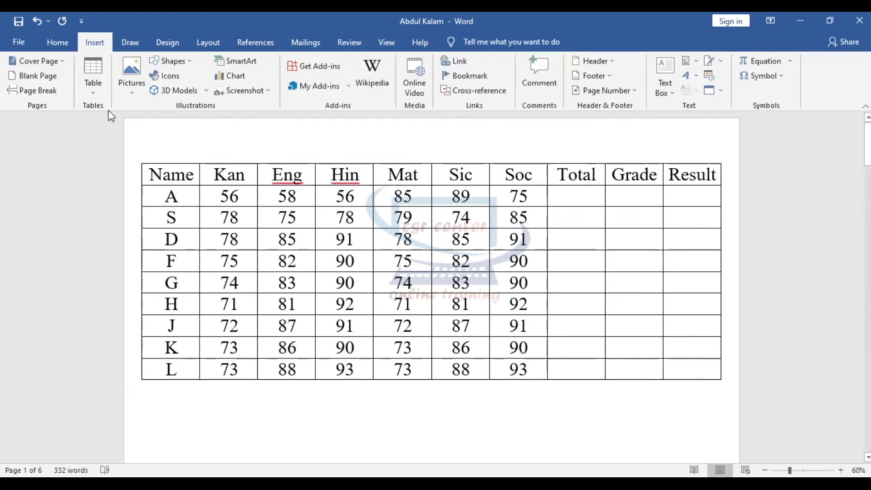
left_click(93, 88)
left_click(120, 237)
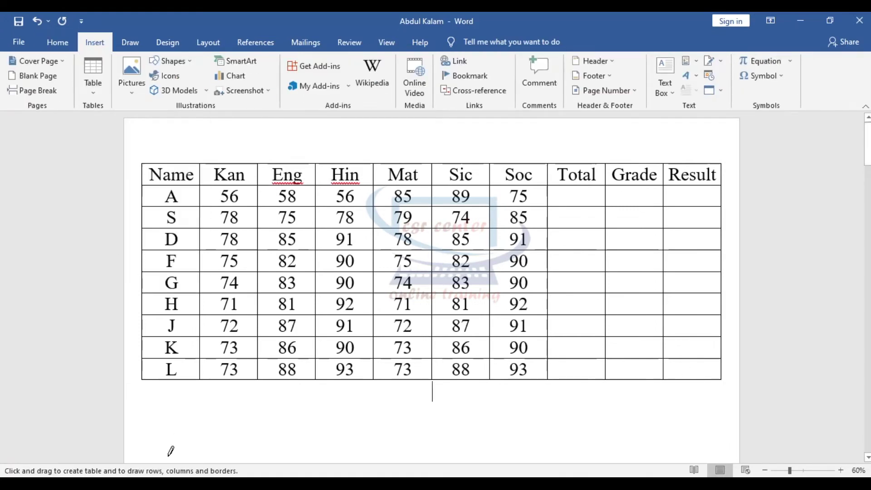
mouse_move(145, 382)
left_mouse_down()
mouse_move(160, 405)
mouse_move(508, 426)
mouse_move(728, 403)
left_mouse_up()
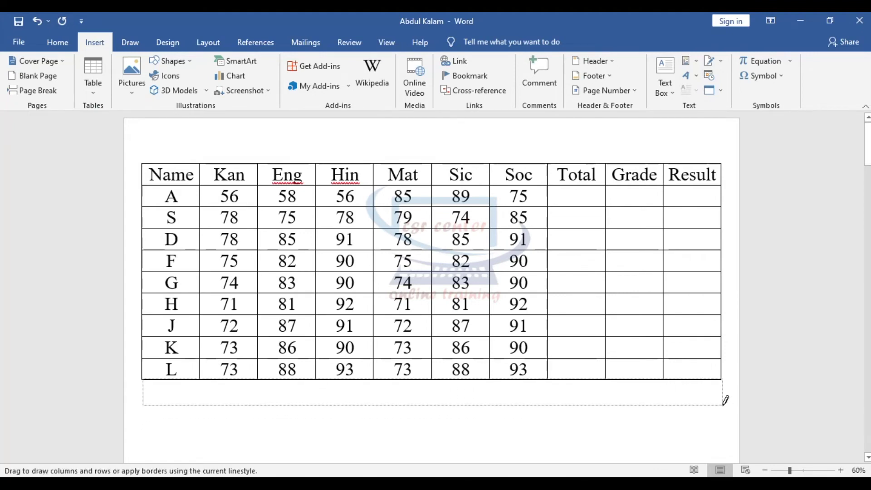
left_click_drag(664, 378, 663, 406)
left_click_drag(610, 375, 609, 405)
left_click_drag(550, 375, 550, 406)
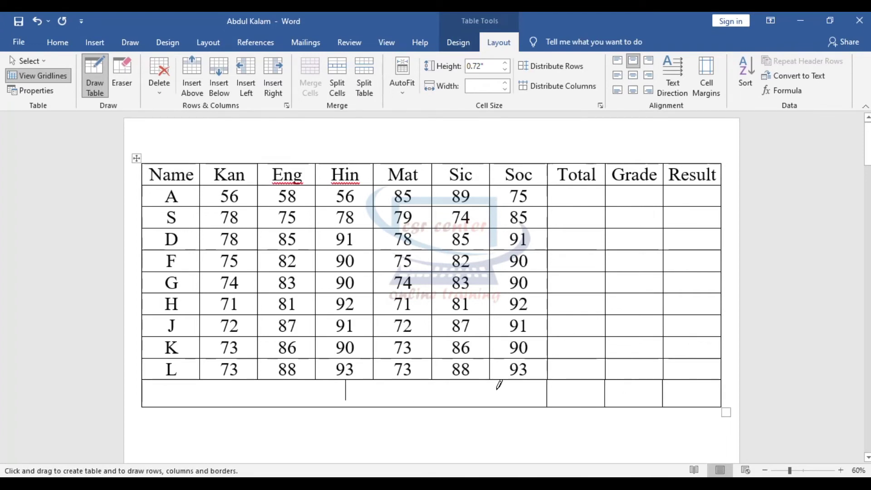
left_click_drag(492, 374, 494, 405)
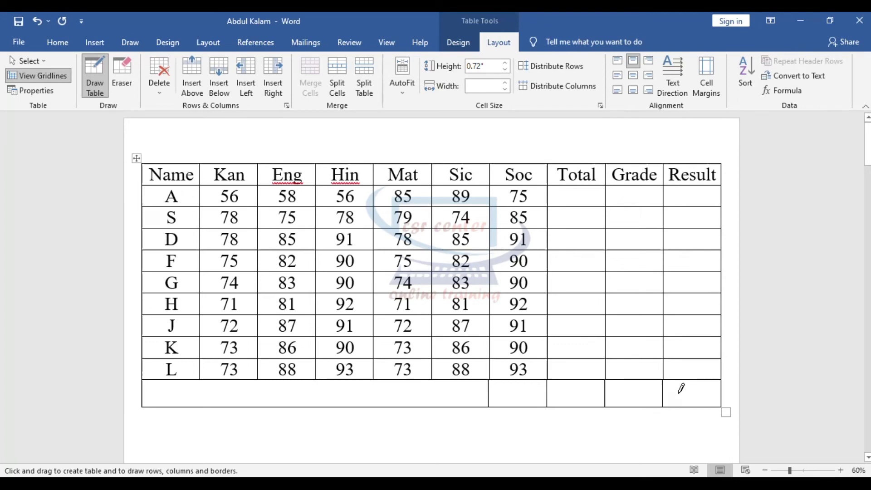
key("Escape")
- Erase the hand-drawn row beneath student L
left_click(121, 73)
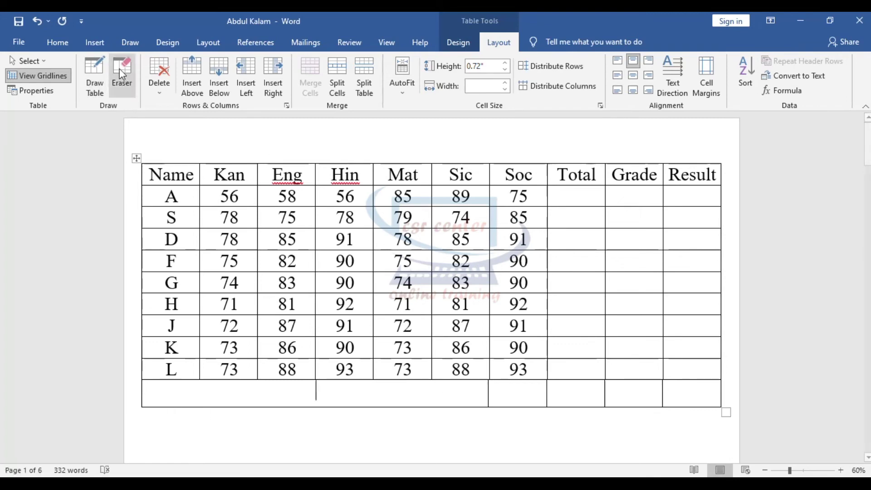
mouse_move(509, 400)
left_mouse_down()
mouse_move(525, 399)
mouse_move(368, 387)
mouse_move(732, 414)
left_mouse_up()
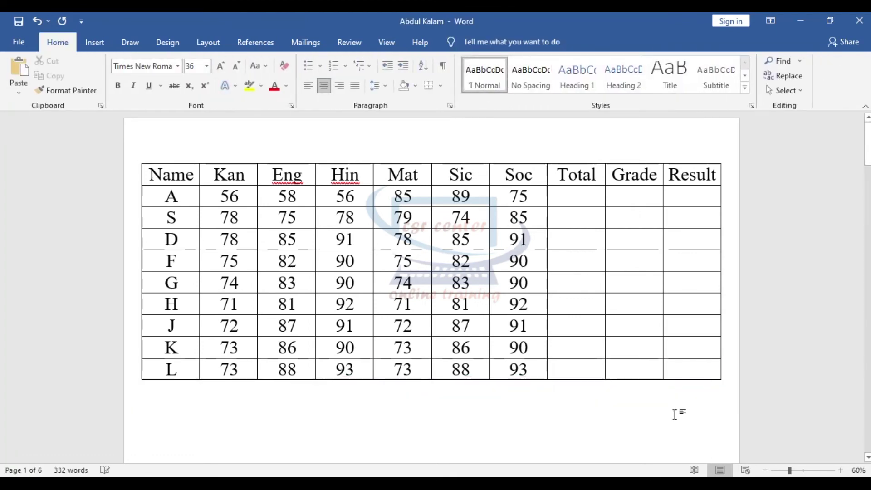
- Add two blank rows to the end of the table from its last cell
left_click(689, 370)
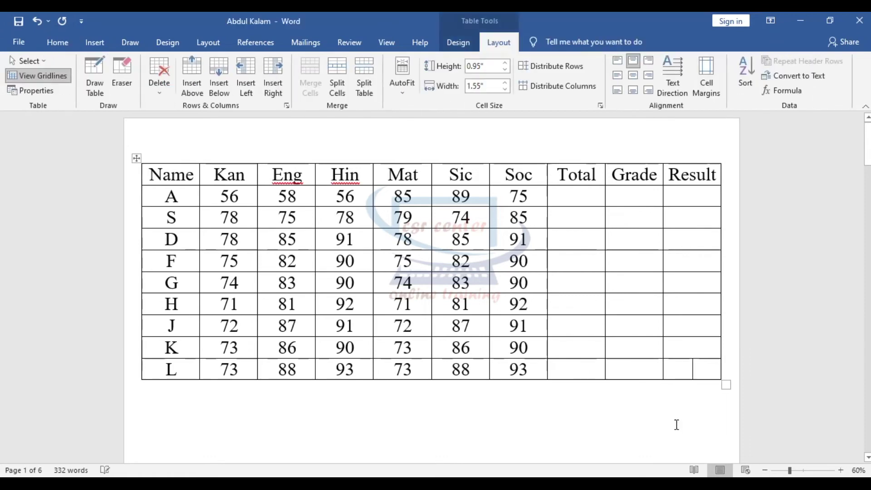
key("Tab")
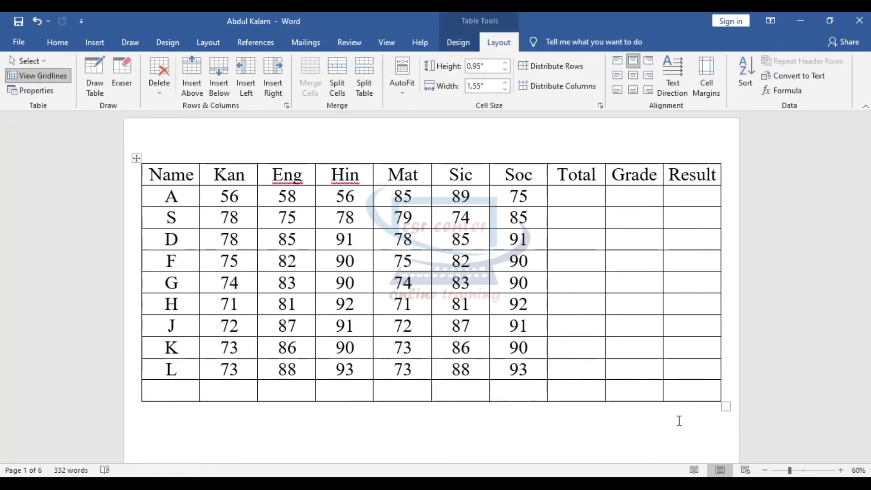
key("Tab")
key("Tab")
key("Tab")
key("Tab")
key("Tab")
key("Tab")
key("Tab")
key("Tab")
key("Tab")
key("Tab")
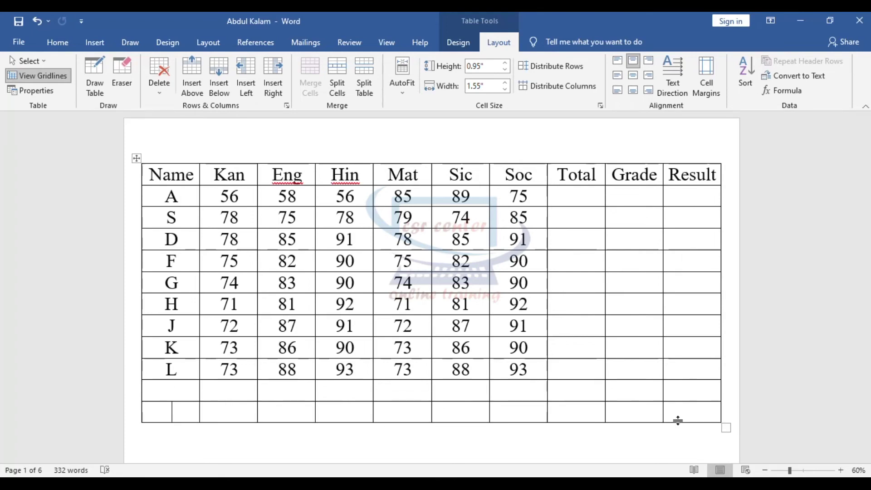
- Erase the two blank rows at the end of the table
left_click(121, 75)
left_click_drag(133, 390, 735, 415)
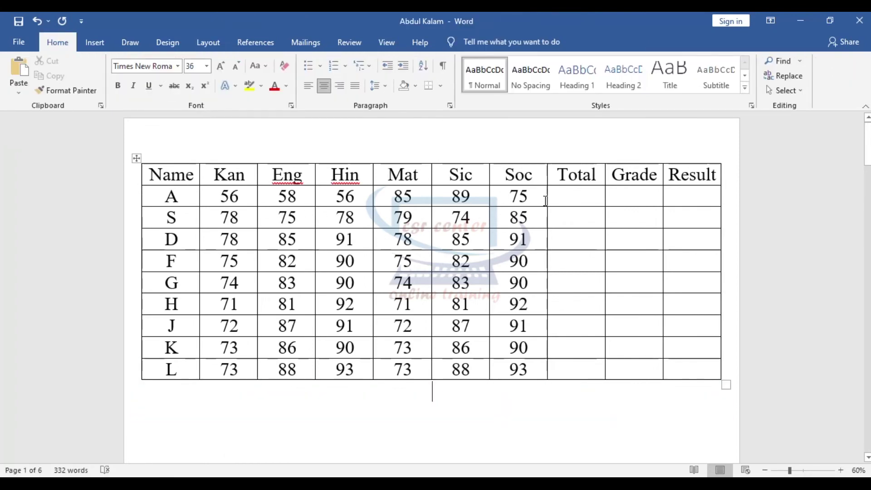
- Calculate student A's Total with the table formula =SUM(LEFT)
left_click(589, 197)
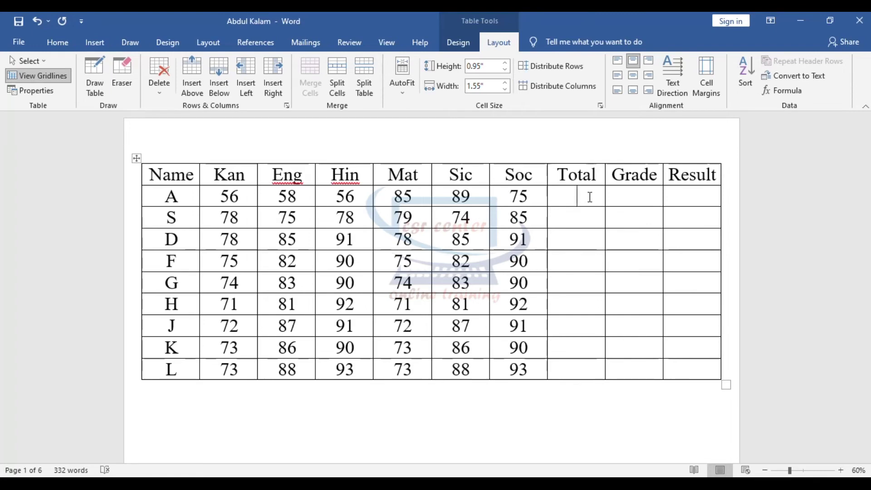
left_click(592, 411)
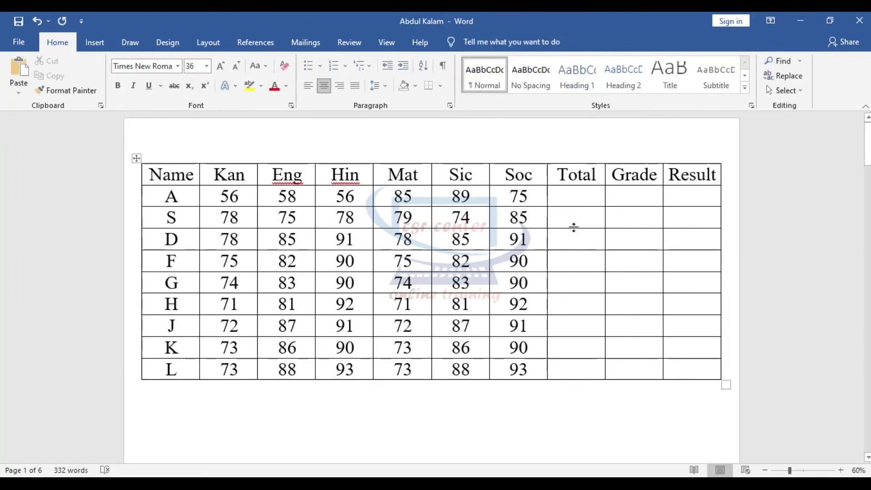
left_click(574, 197)
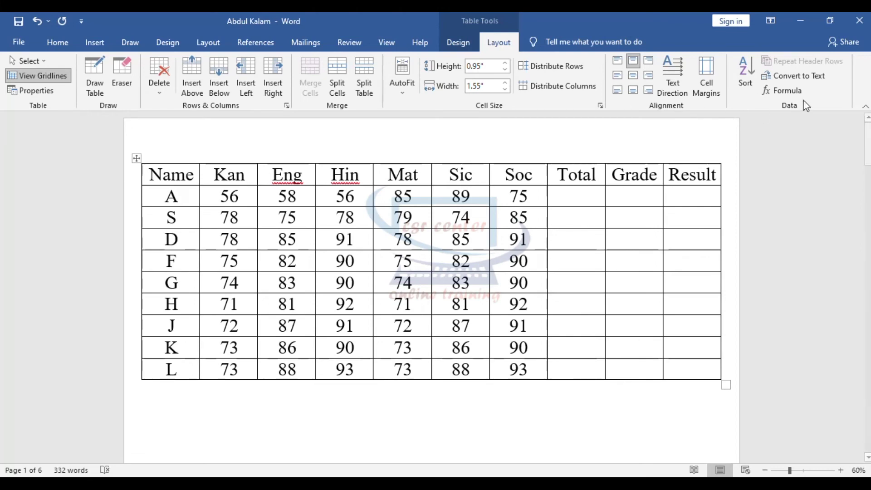
left_click(797, 96)
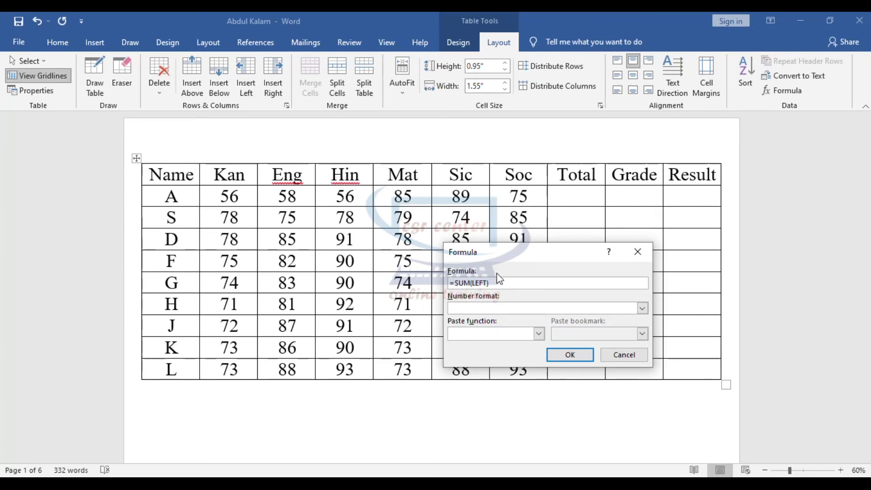
left_click(569, 355)
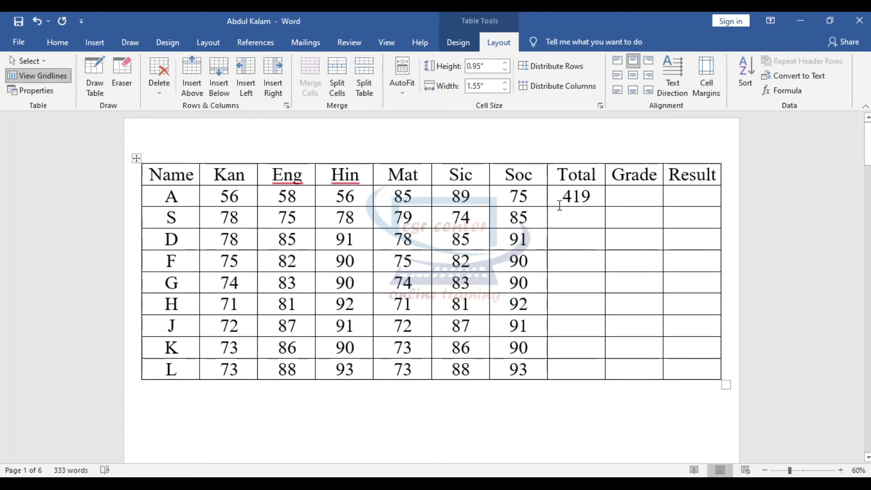
- Try the formula =SUM(ABOVE) in student S's Total cell and clear its result
left_click(577, 218)
left_click(787, 91)
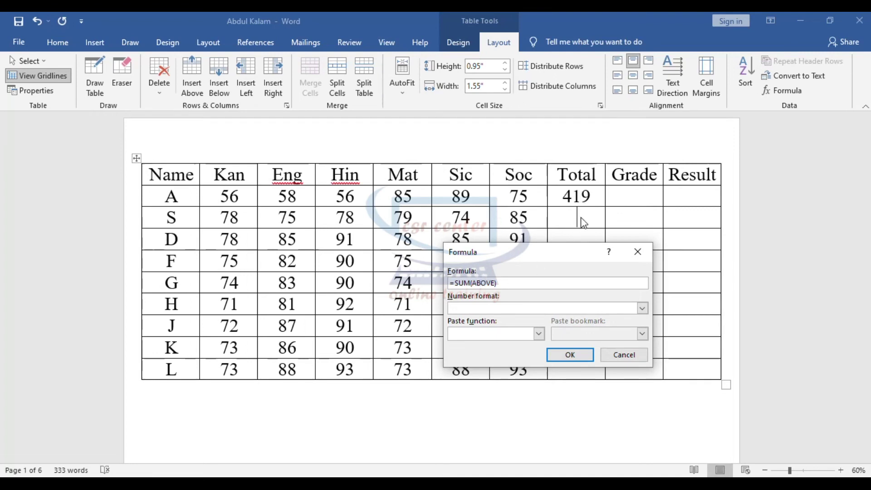
left_click(570, 355)
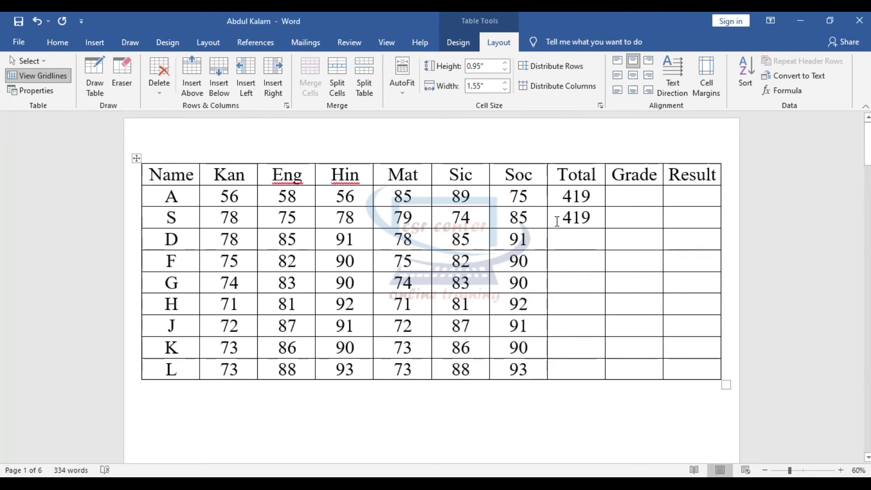
left_click_drag(559, 219, 584, 220)
key("Delete")
- Insert a formula in student S's Total cell, changing its argument to sum the cells to the left
left_click(778, 91)
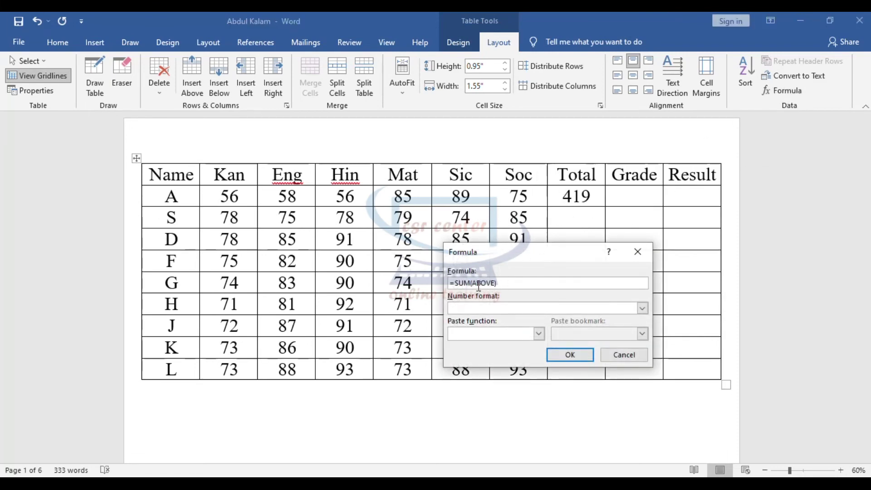
left_click_drag(471, 283, 498, 283)
key("BackSpace")
type("left)")
left_click(573, 355)
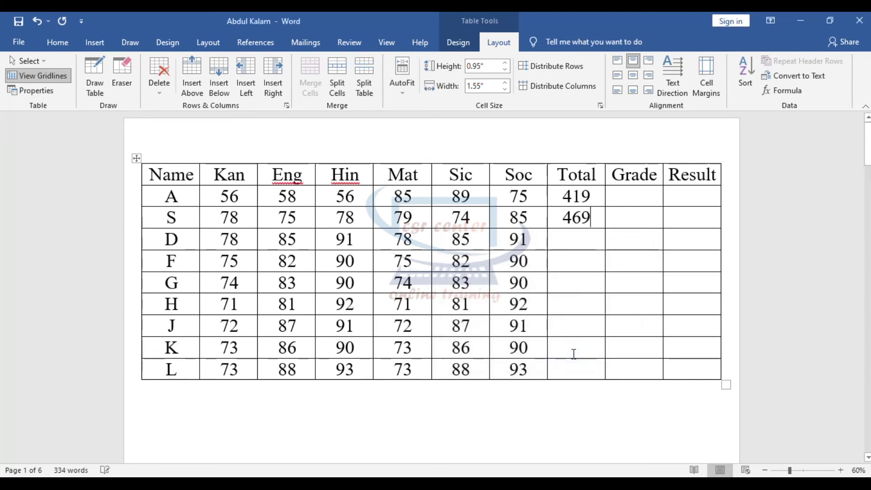
- Calculate student D's Total with a formula that sums the cells to the left
left_click(577, 236)
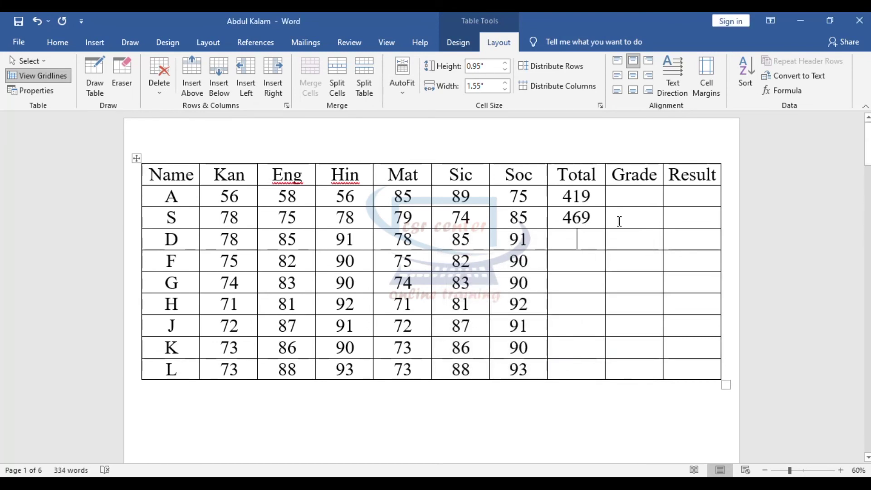
left_click(790, 91)
left_click_drag(470, 283, 494, 286)
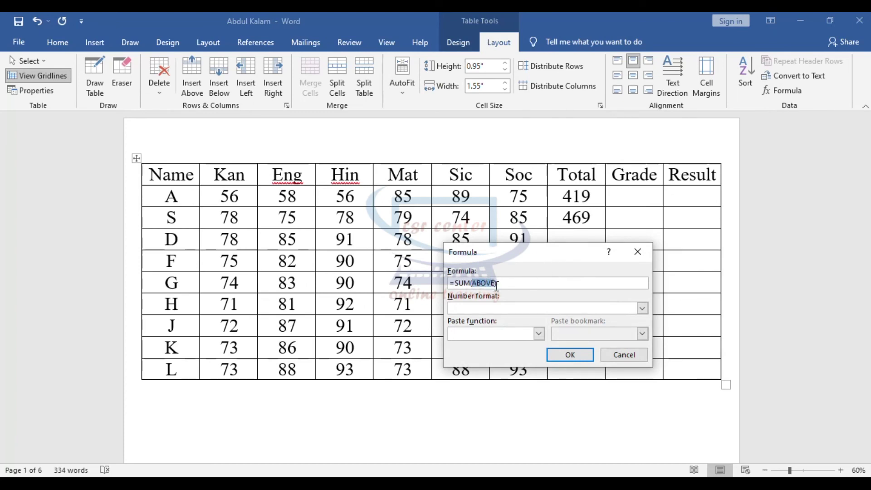
type("left)")
left_click(567, 355)
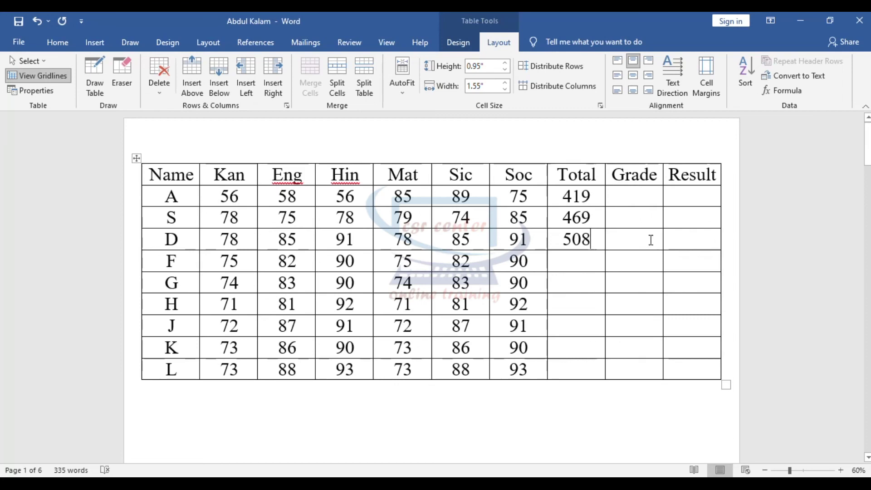
- Complete the remaining totals and enter grade A+ and result D for students D, J and L, and A and P for the others
left_click(648, 202)
left_click(685, 198)
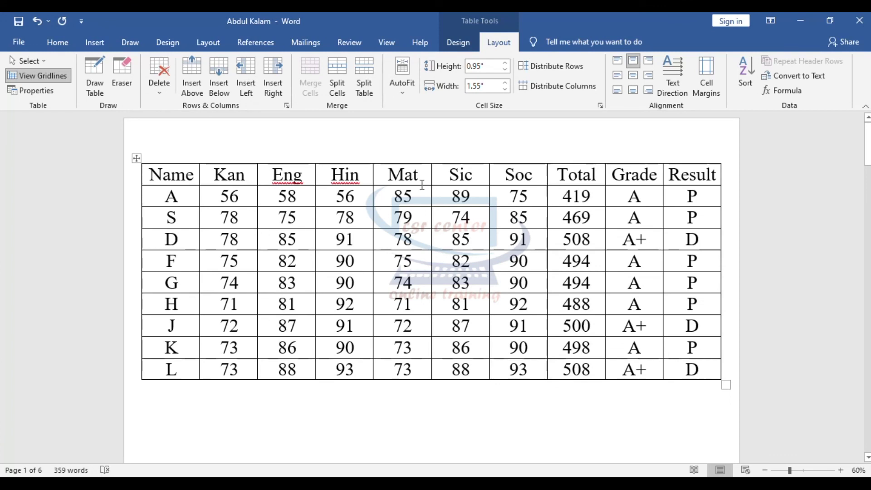
- Try bolding the Result entry of student D and undo the formatting
mouse_move(140, 280)
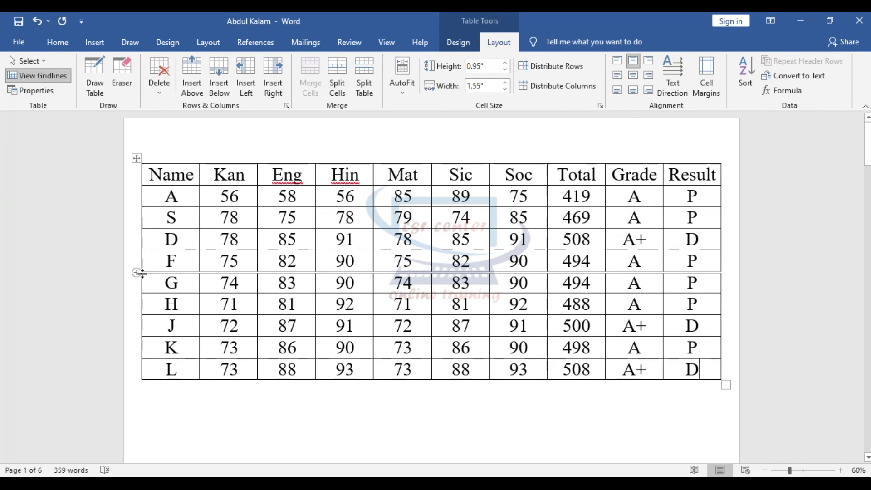
mouse_move(134, 360)
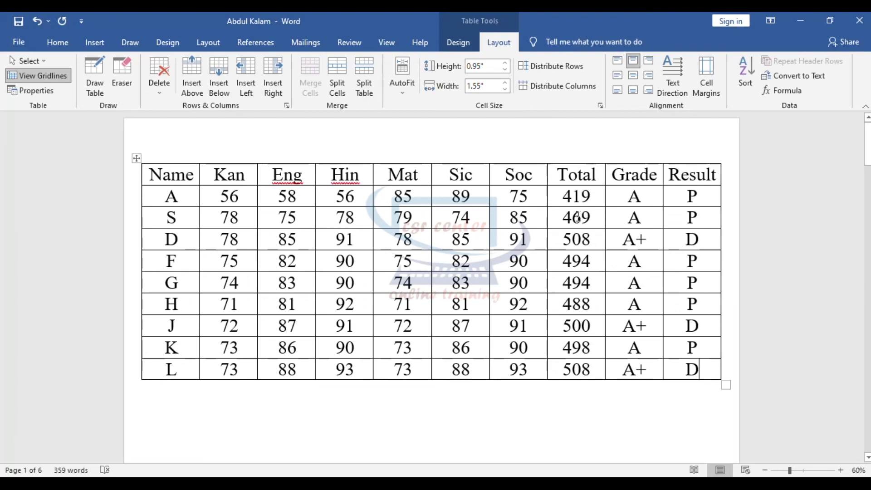
double_click(690, 241)
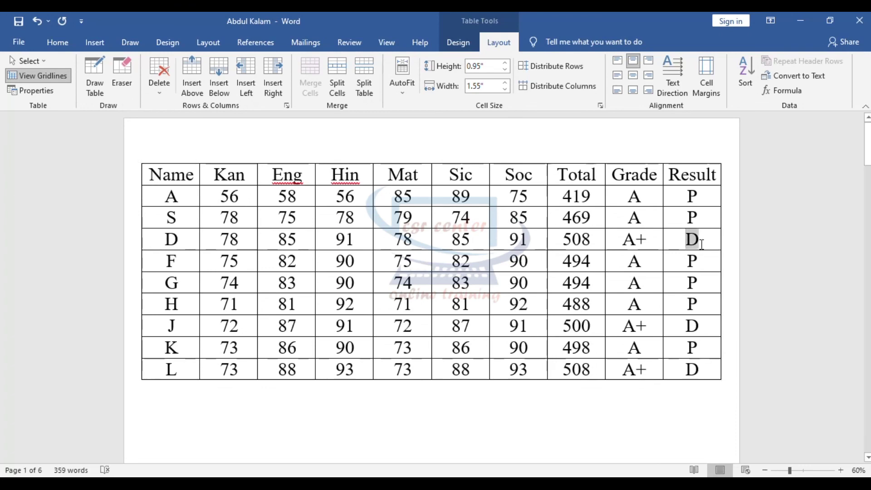
key("ctrl+b")
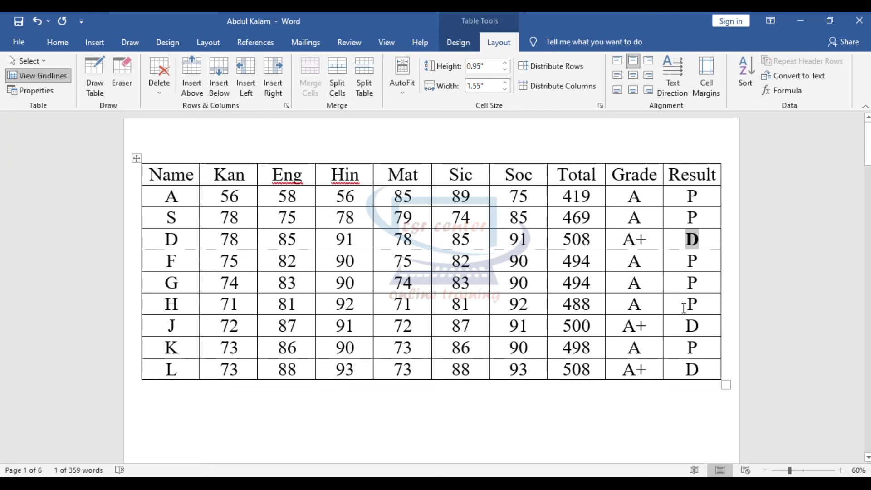
key("ctrl+z")
left_click(652, 291)
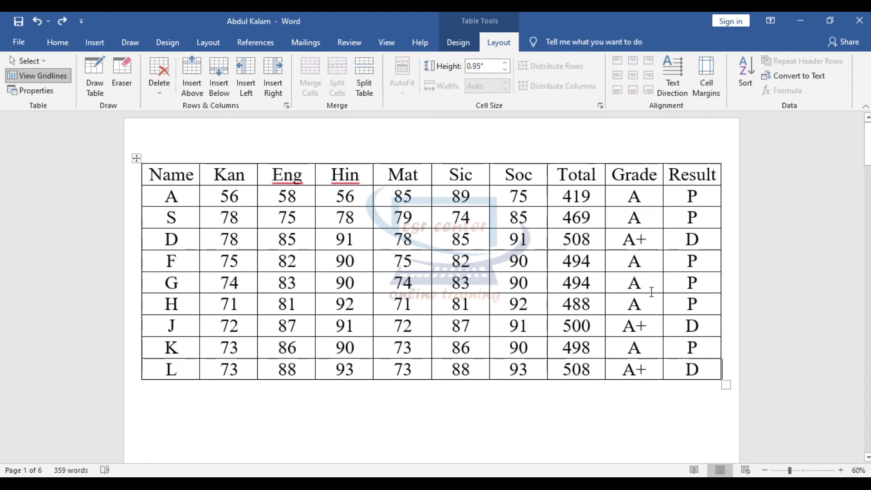